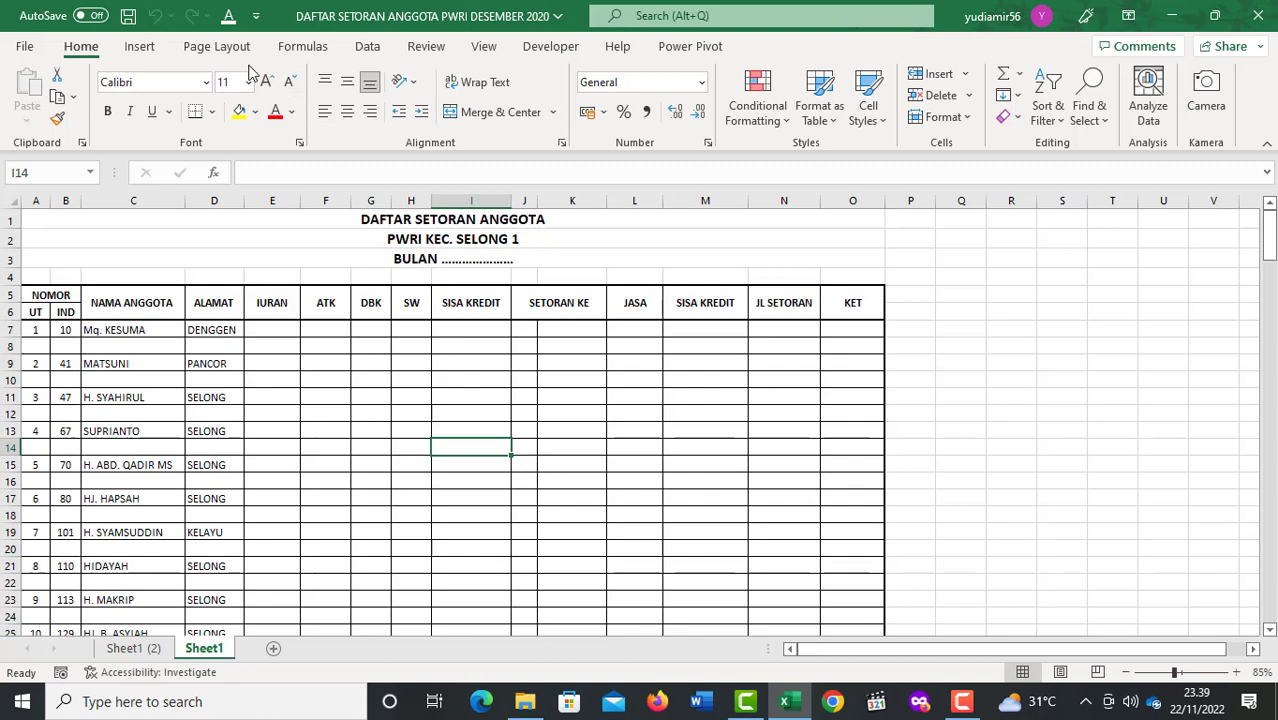
- Check the Header/Footer tab in Page Setup, then preview the landscape F4 printout
{"action": "left_click", "coordinate": [216, 47]}
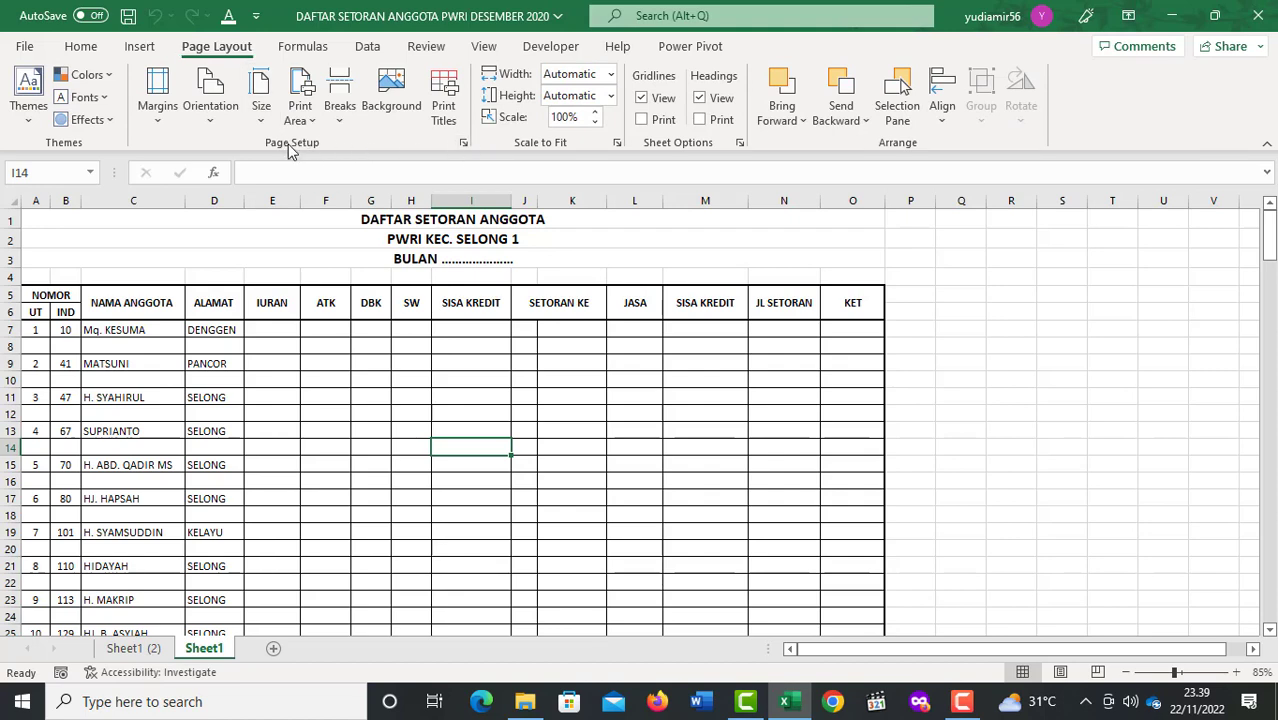
{"action": "left_click", "coordinate": [463, 143]}
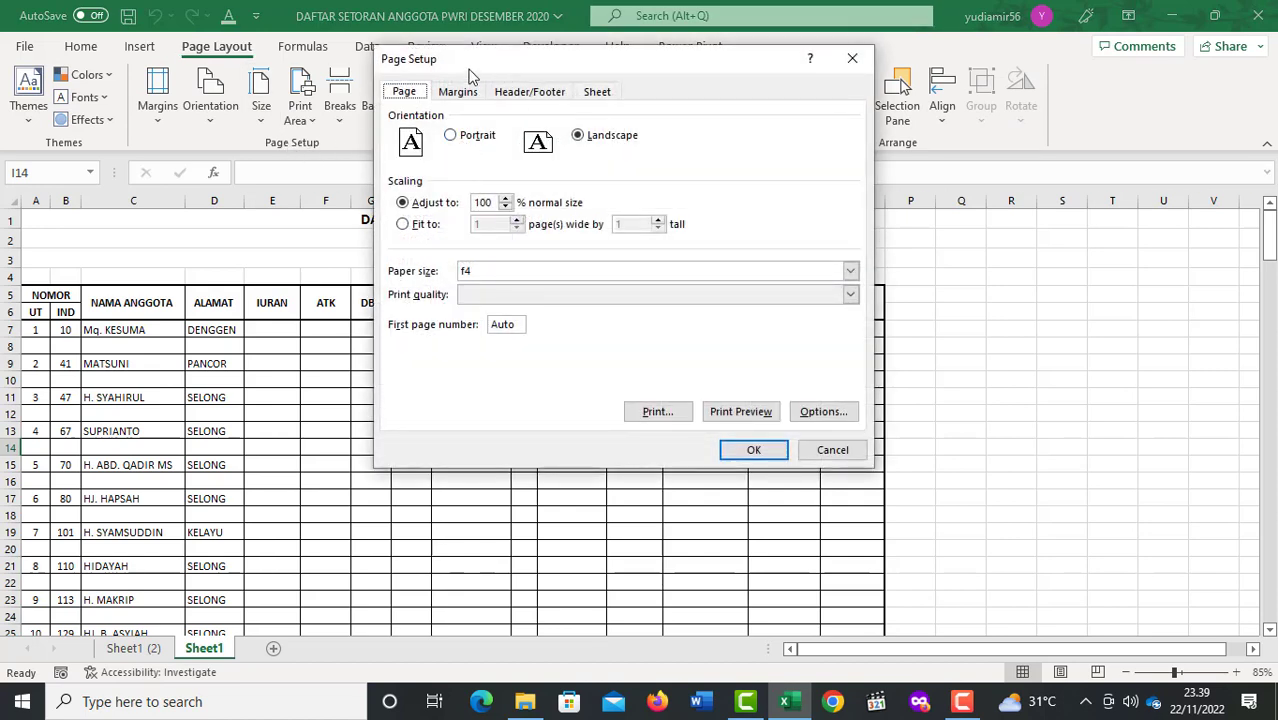
{"action": "left_click_drag", "start_coordinate": [608, 57], "coordinate": [555, 60]}
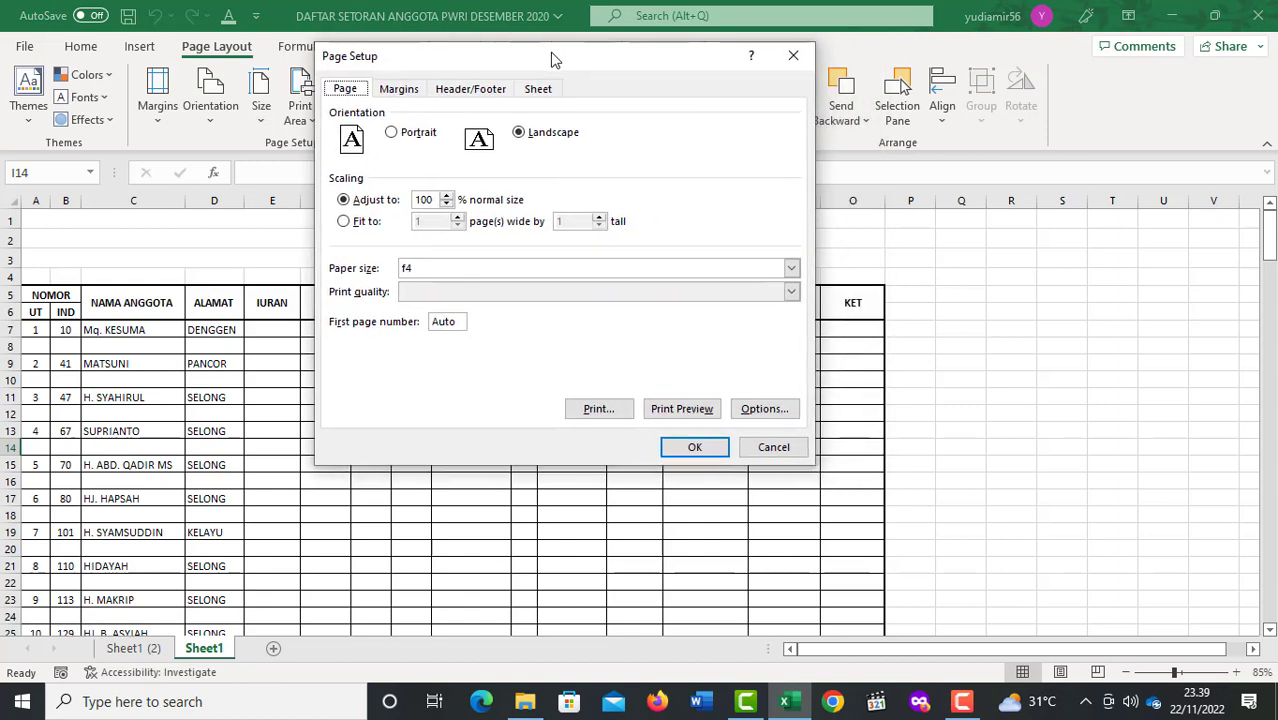
{"action": "left_click", "coordinate": [481, 93]}
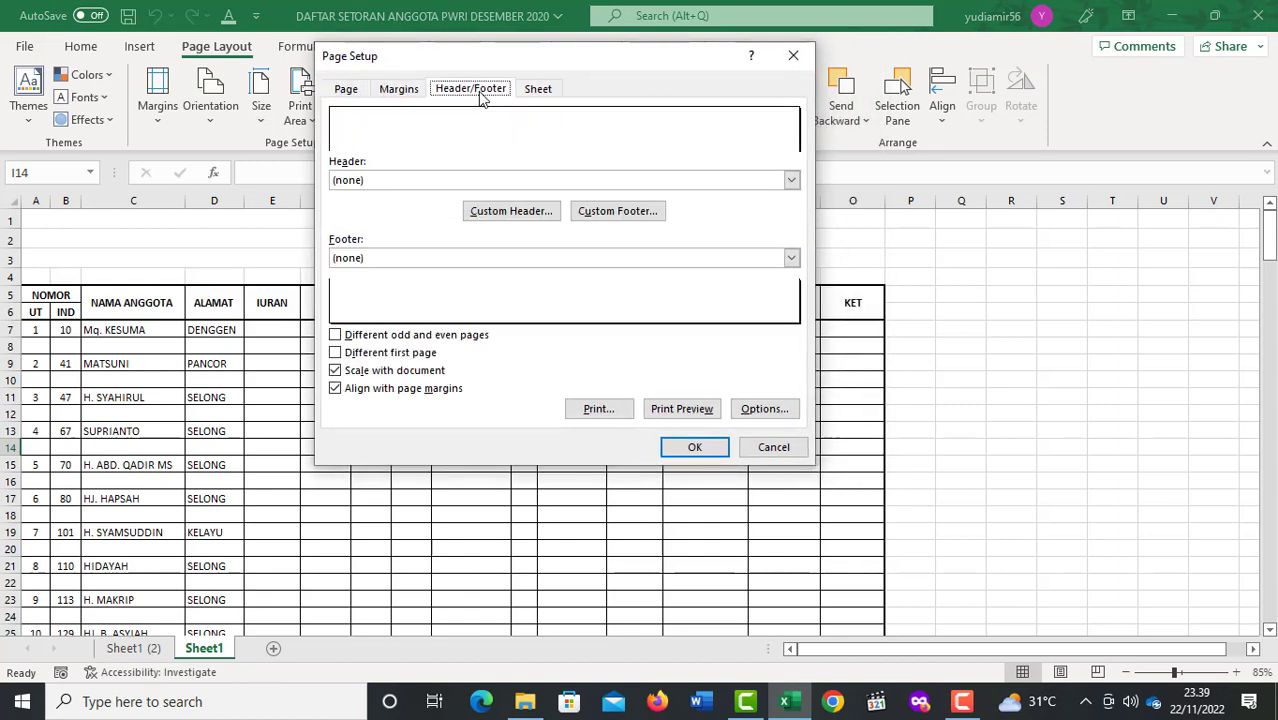
{"action": "left_click_drag", "start_coordinate": [521, 67], "coordinate": [616, 82]}
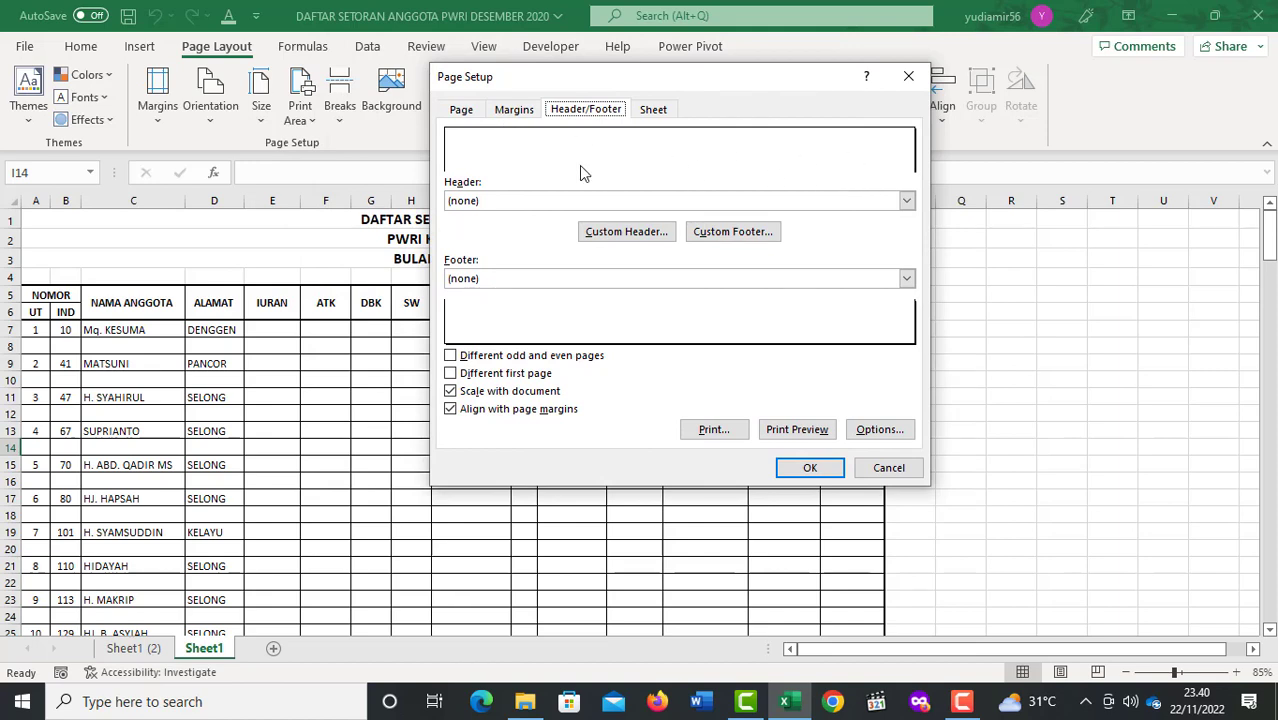
{"action": "left_click_drag", "start_coordinate": [771, 72], "coordinate": [596, 72]}
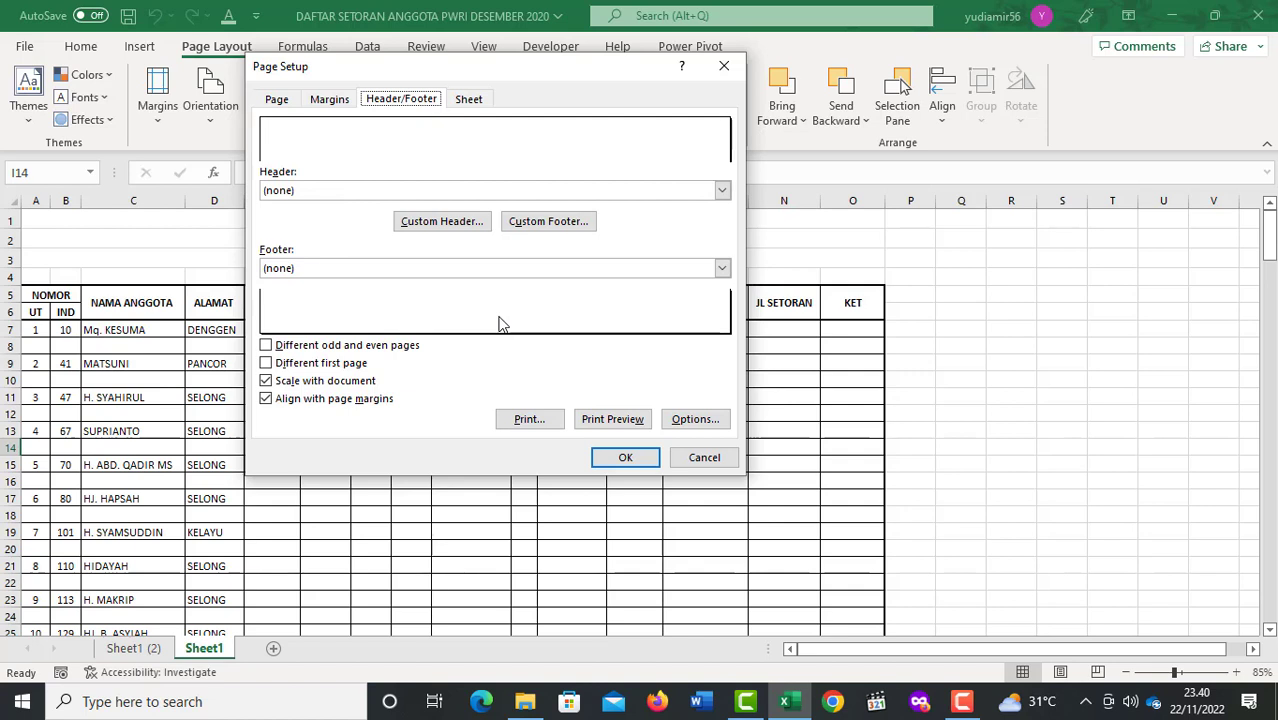
{"action": "left_click", "coordinate": [610, 419]}
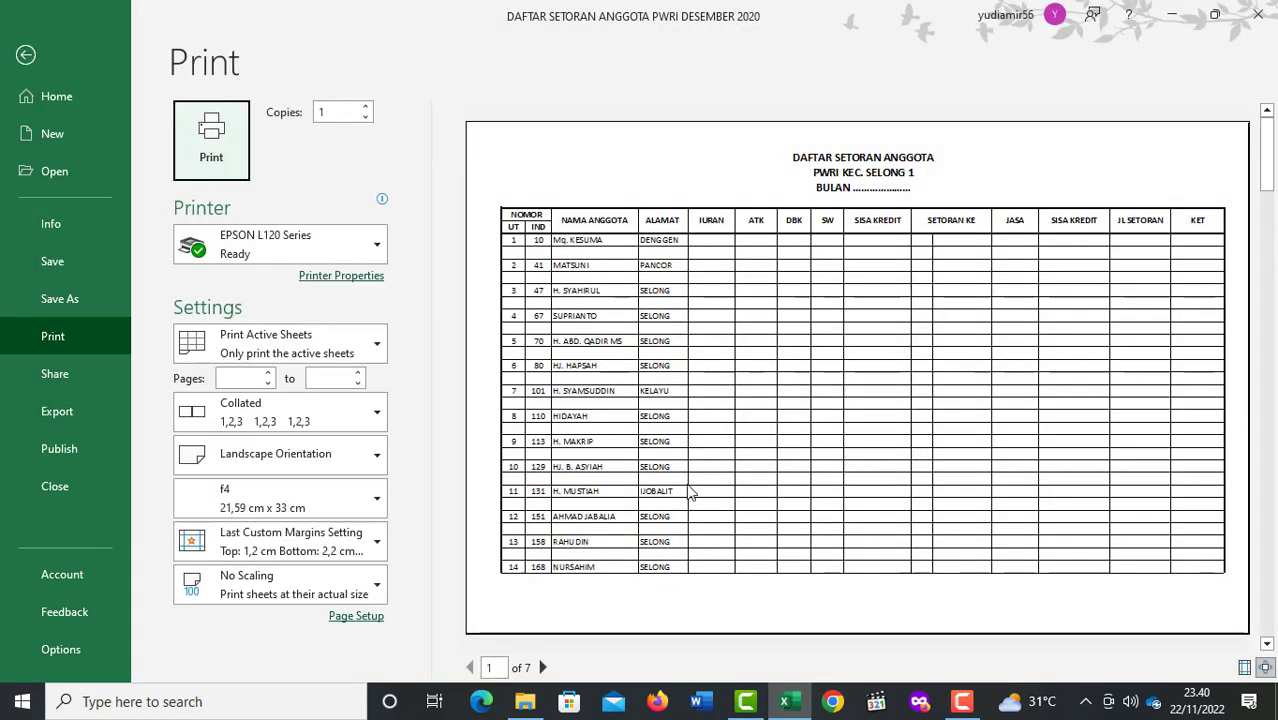
- Display the preview margins and drag the top to 1,04 cm and the bottom to 2,39 cm
{"action": "left_click", "coordinate": [1245, 669]}
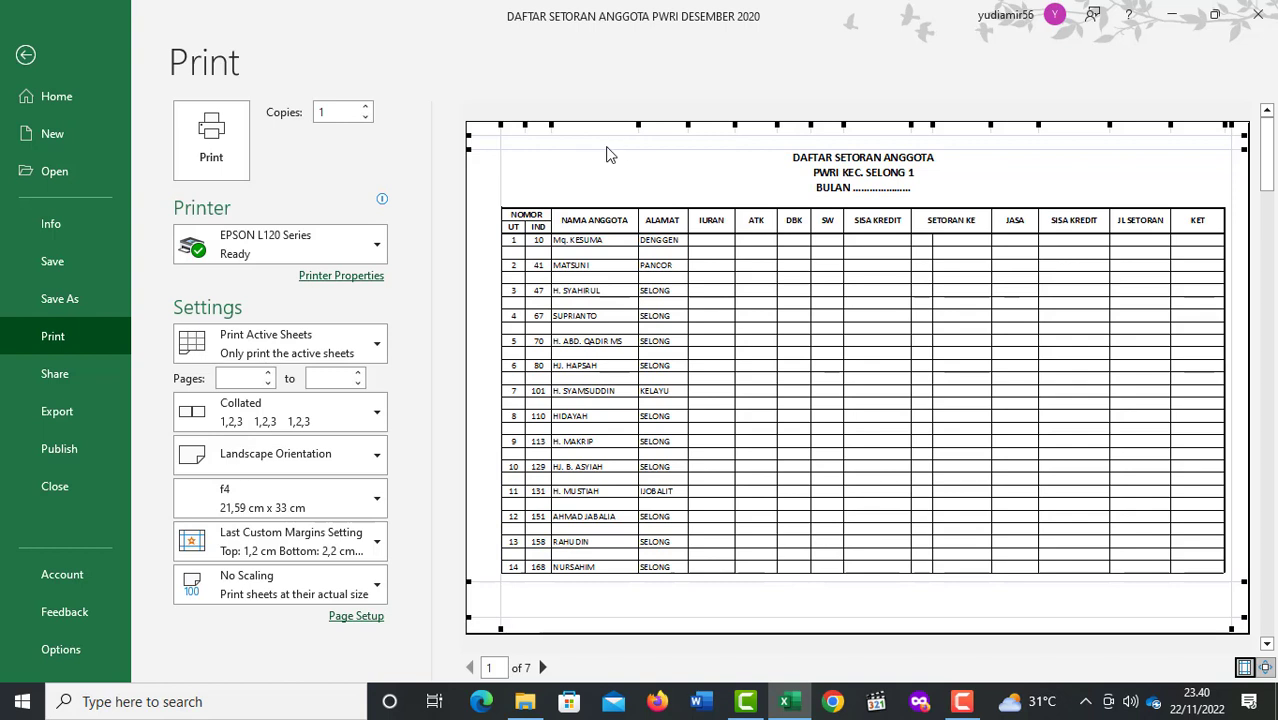
{"action": "left_click_drag", "start_coordinate": [606, 147], "coordinate": [608, 158]}
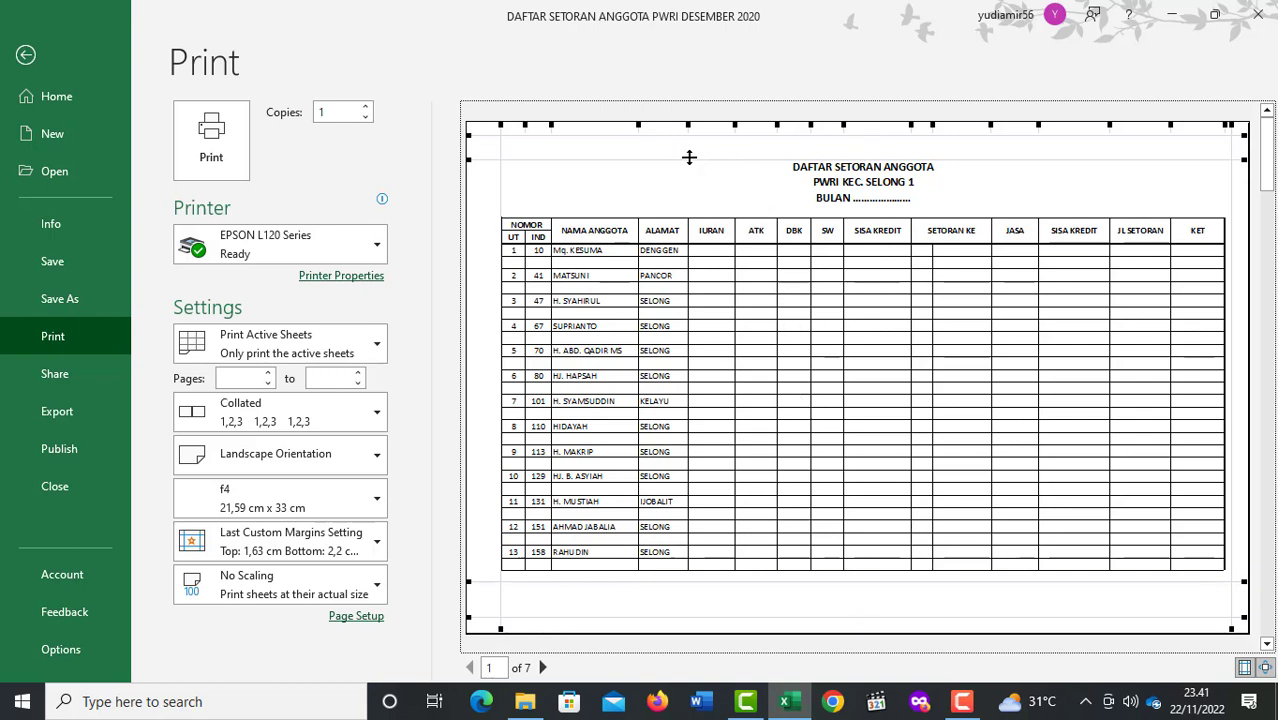
{"action": "left_click_drag", "start_coordinate": [690, 157], "coordinate": [696, 142]}
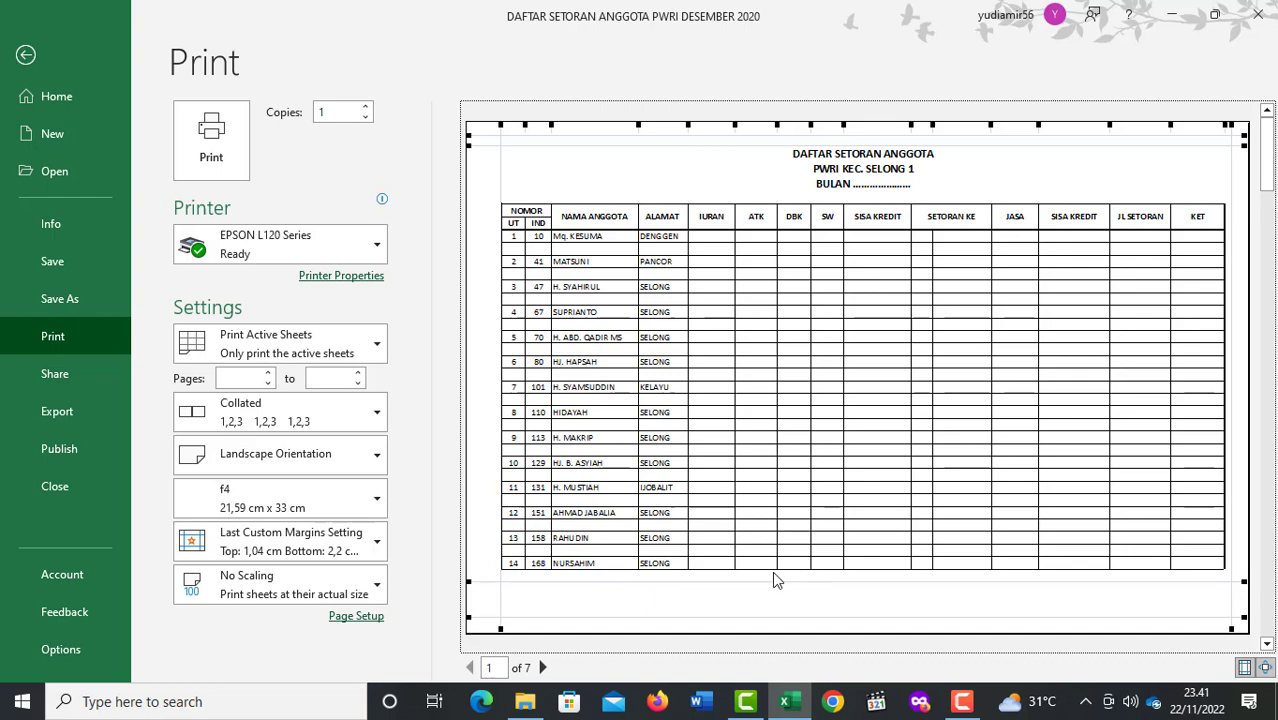
{"action": "left_click_drag", "start_coordinate": [784, 581], "coordinate": [784, 577]}
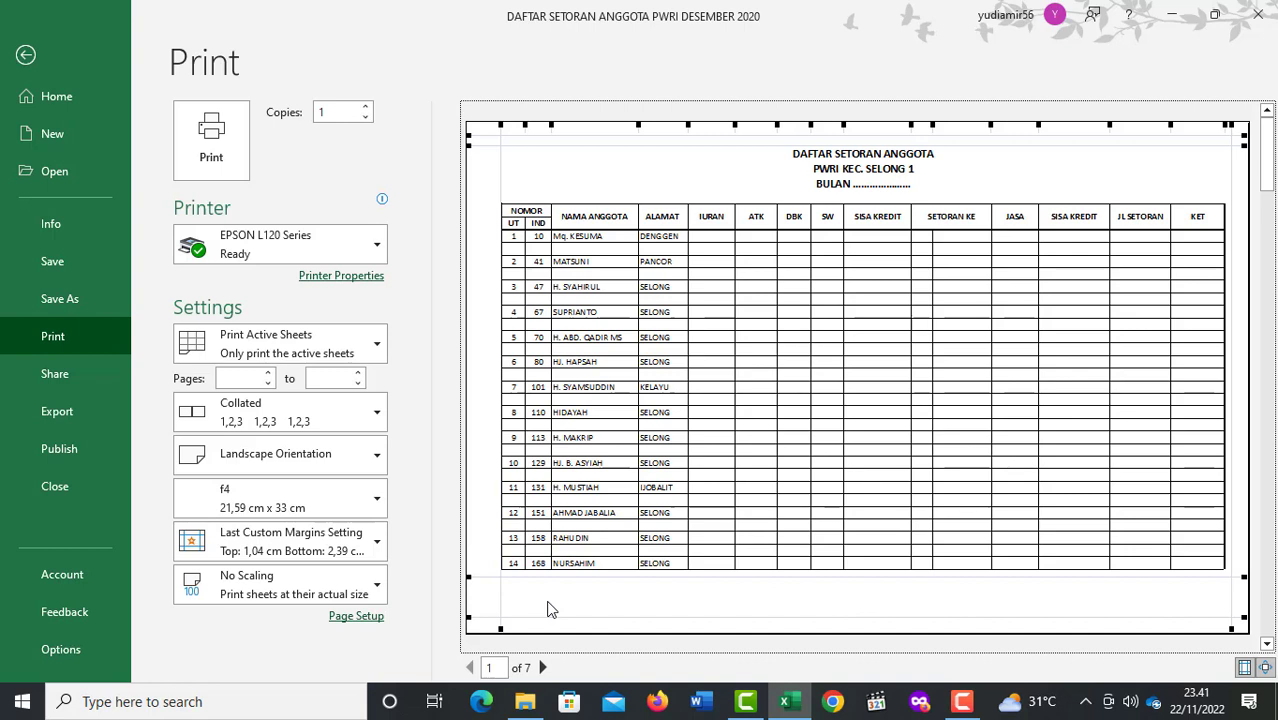
- Open Page Setup from the print screen and show its Header/Footer tab
{"action": "left_click", "coordinate": [364, 627]}
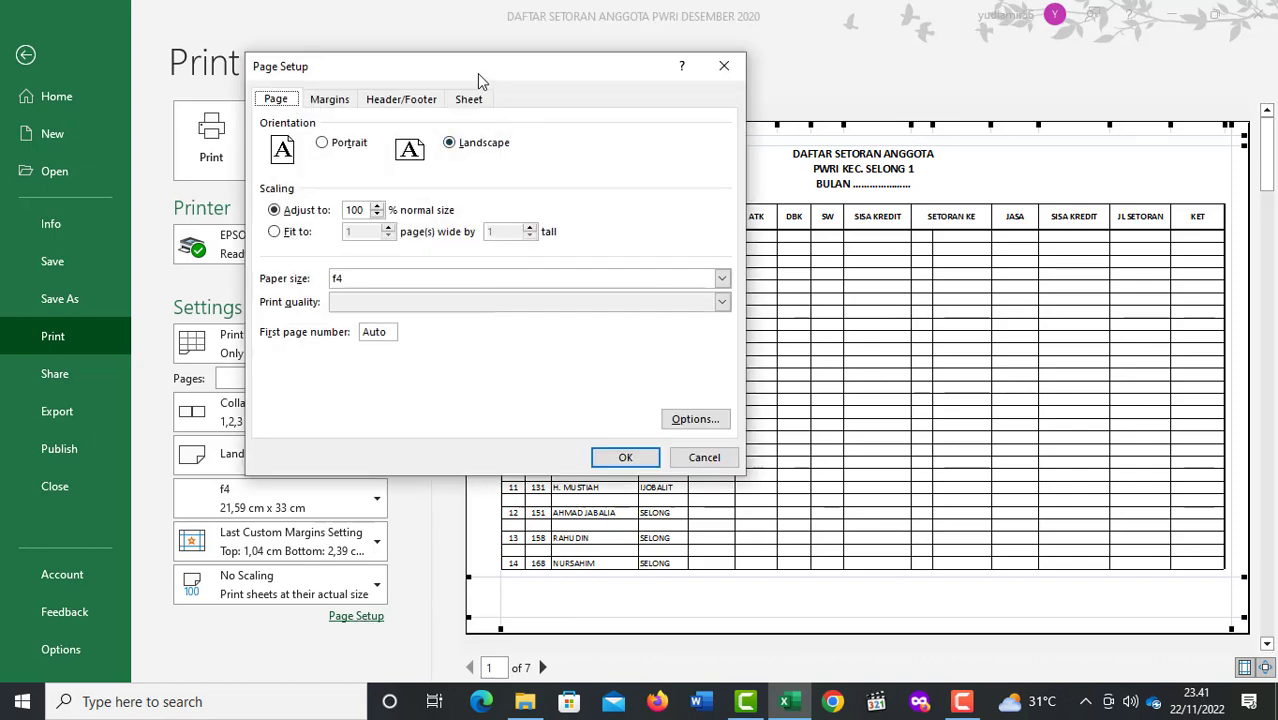
{"action": "left_click_drag", "start_coordinate": [477, 73], "coordinate": [493, 74]}
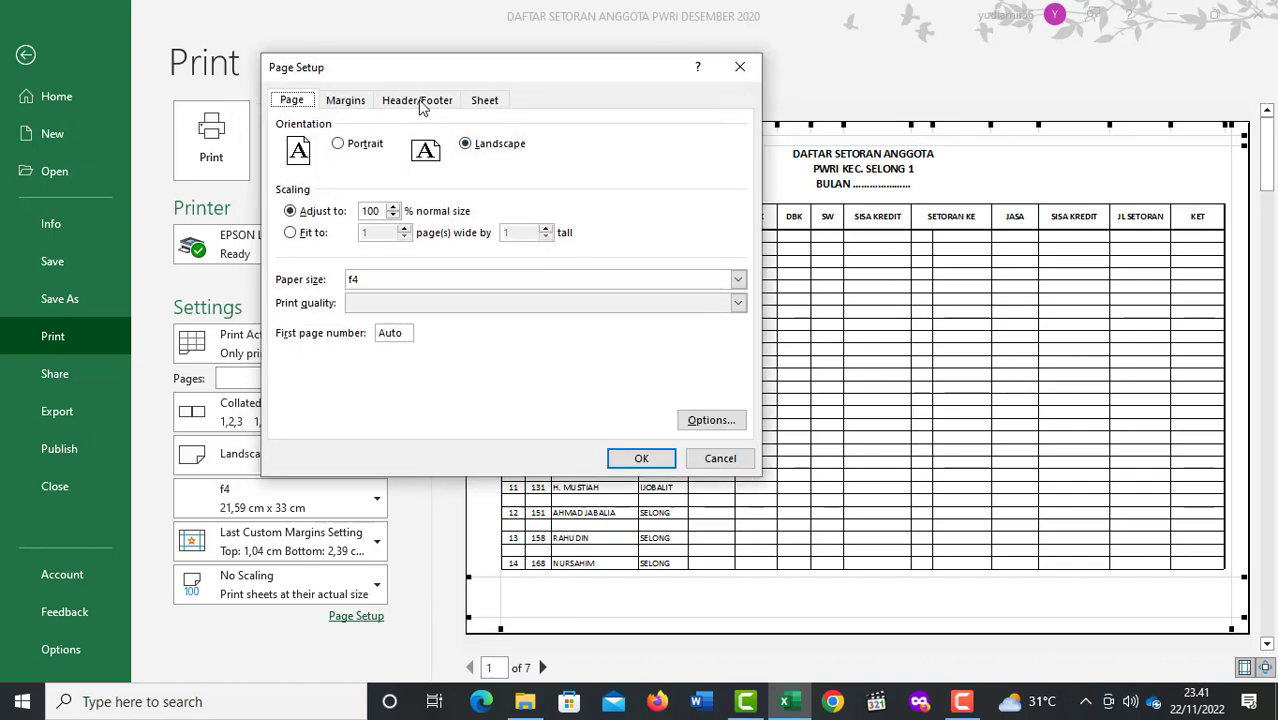
{"action": "left_click", "coordinate": [421, 104]}
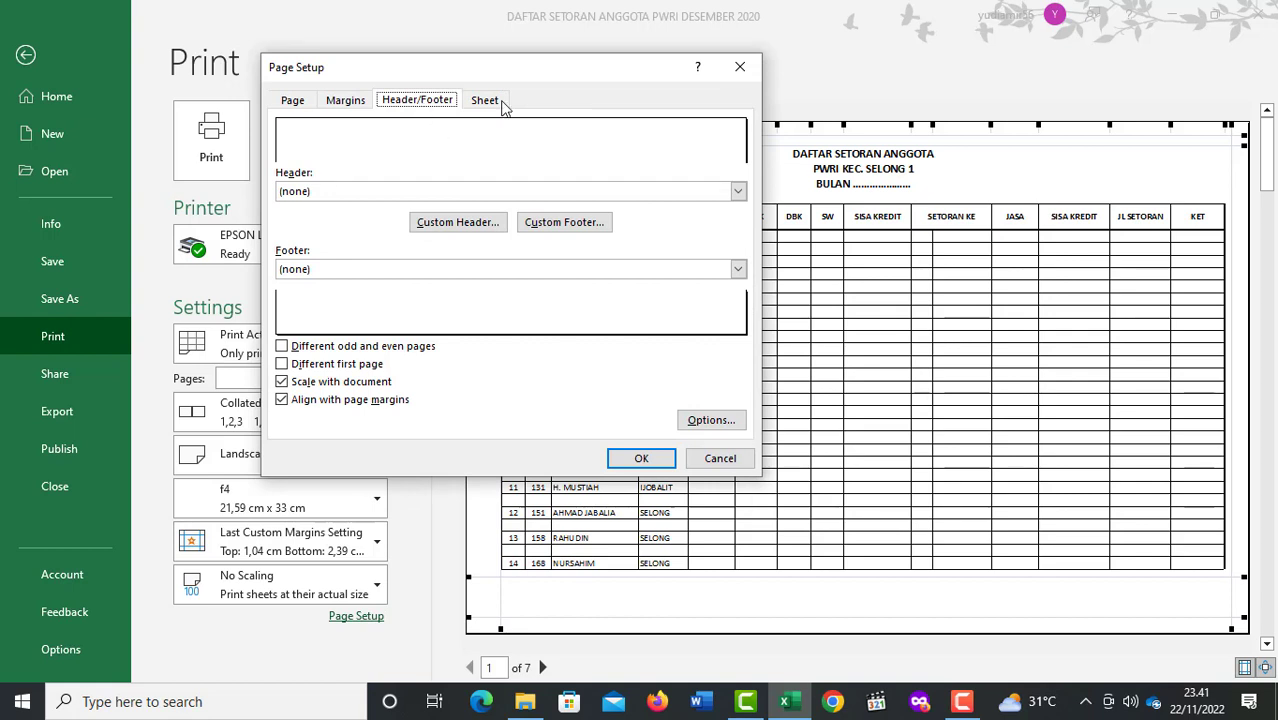
{"action": "left_click_drag", "start_coordinate": [625, 77], "coordinate": [548, 67]}
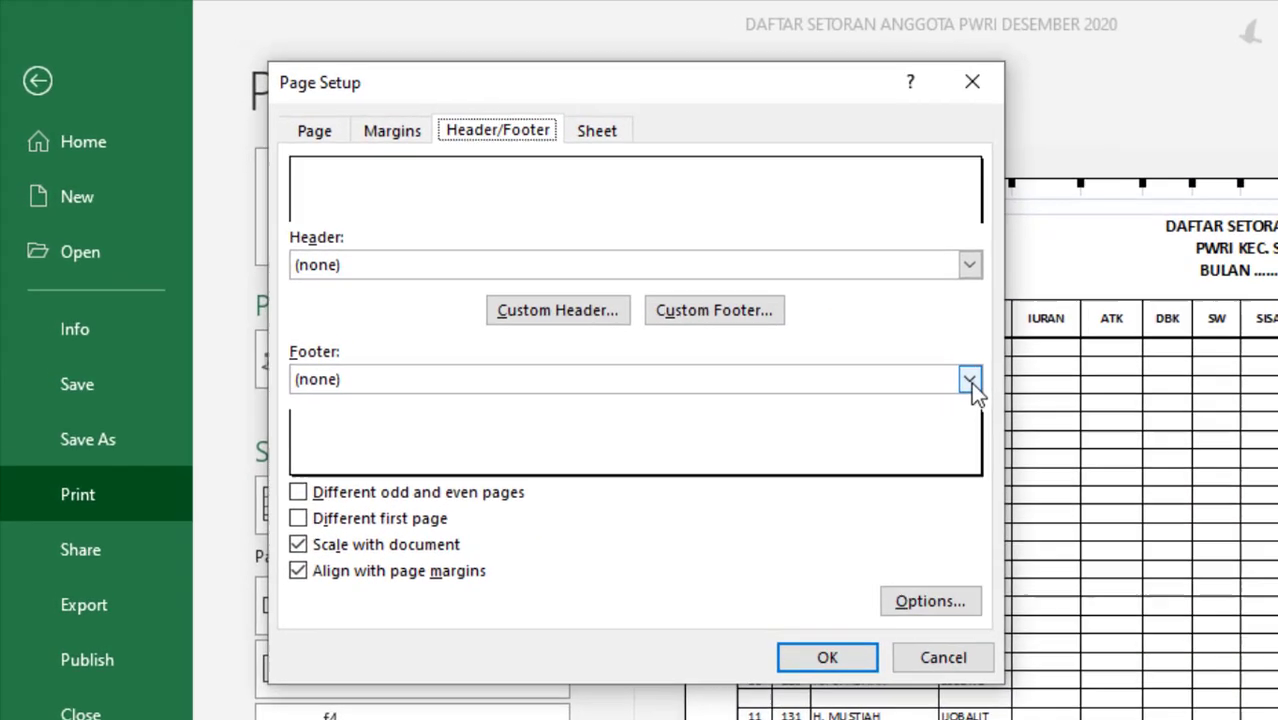
- Choose the 'Page 1 of ?' preset from the Footer list
{"action": "left_click", "coordinate": [970, 382]}
{"action": "left_click", "coordinate": [970, 382]}
{"action": "left_click", "coordinate": [970, 382]}
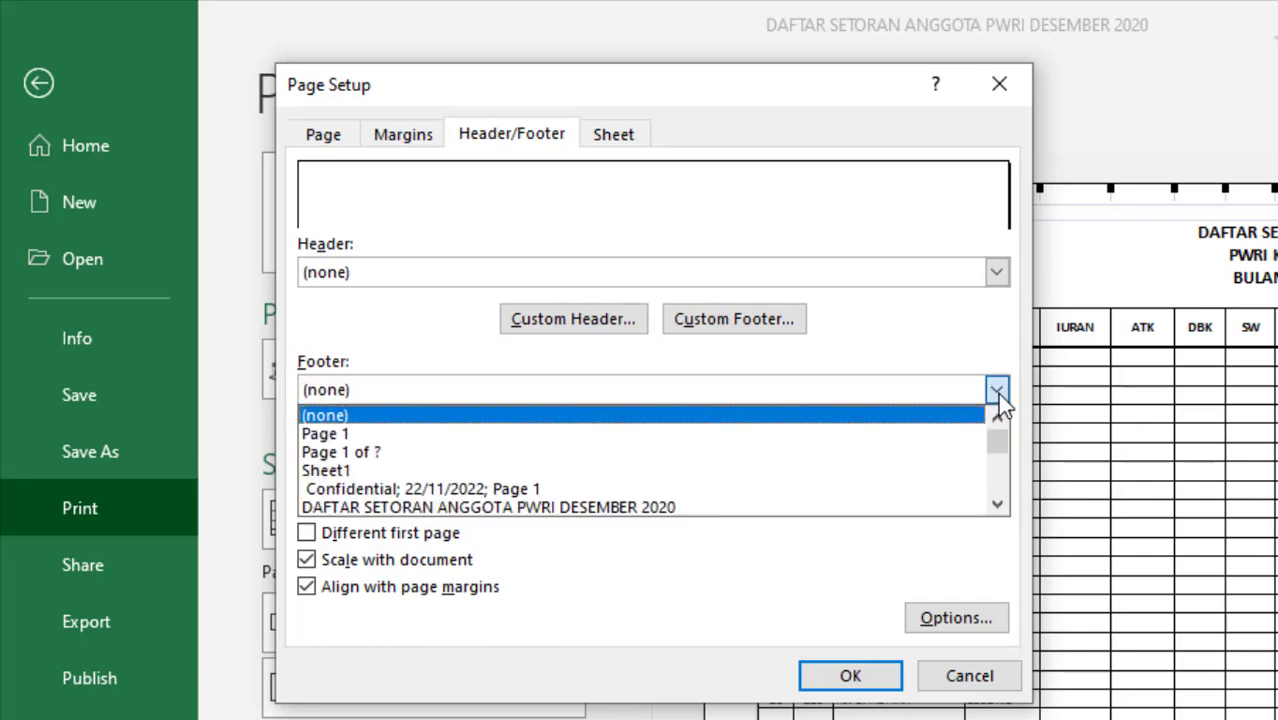
{"action": "left_click", "coordinate": [970, 382]}
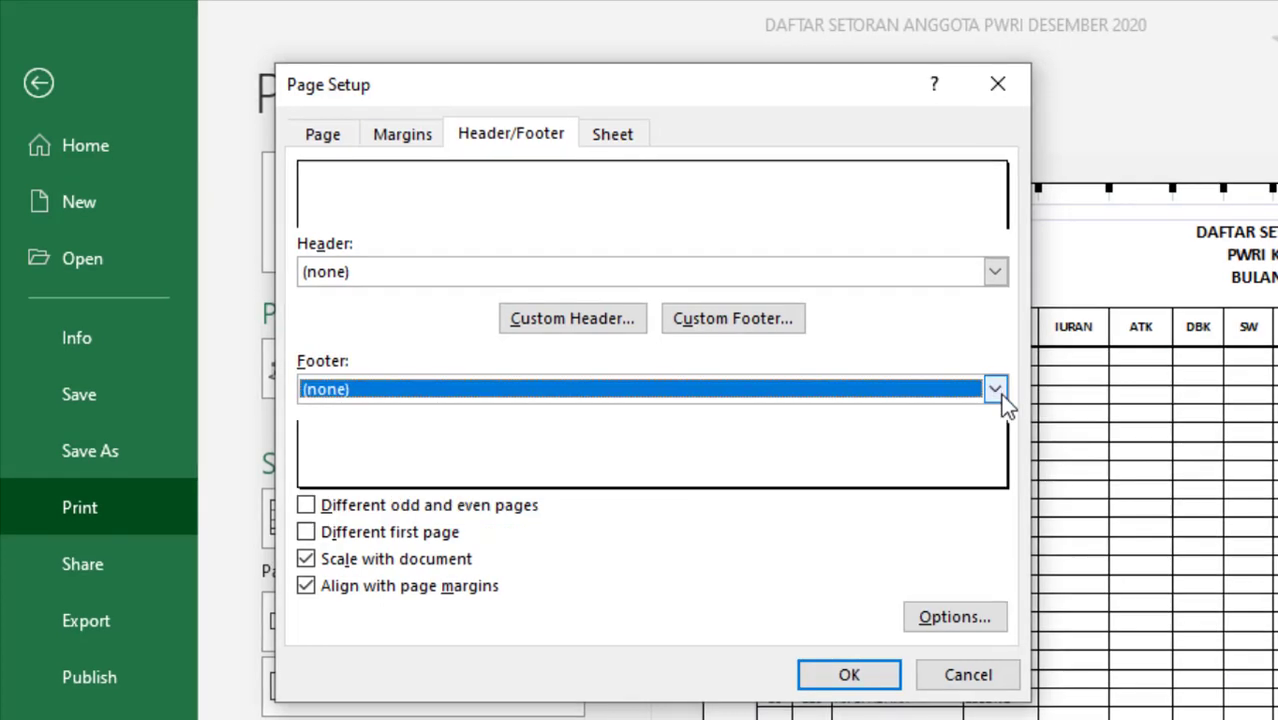
{"action": "left_click", "coordinate": [995, 390]}
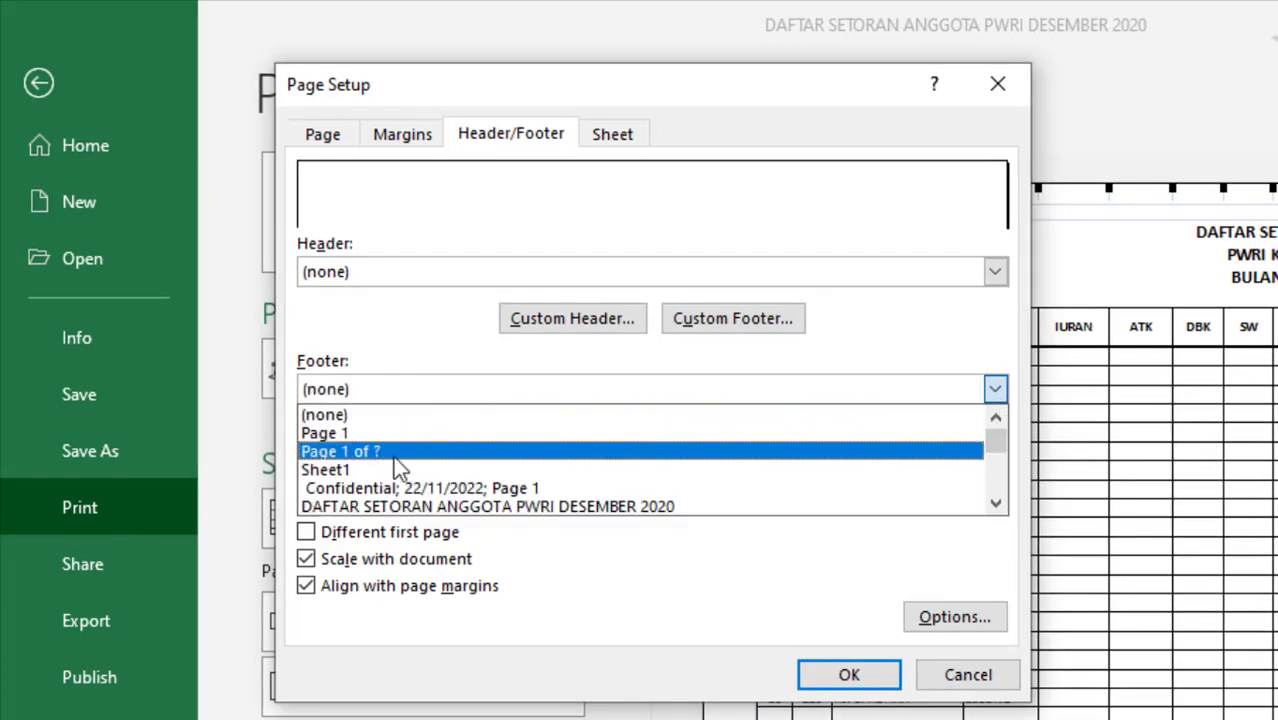
{"action": "left_click", "coordinate": [330, 433]}
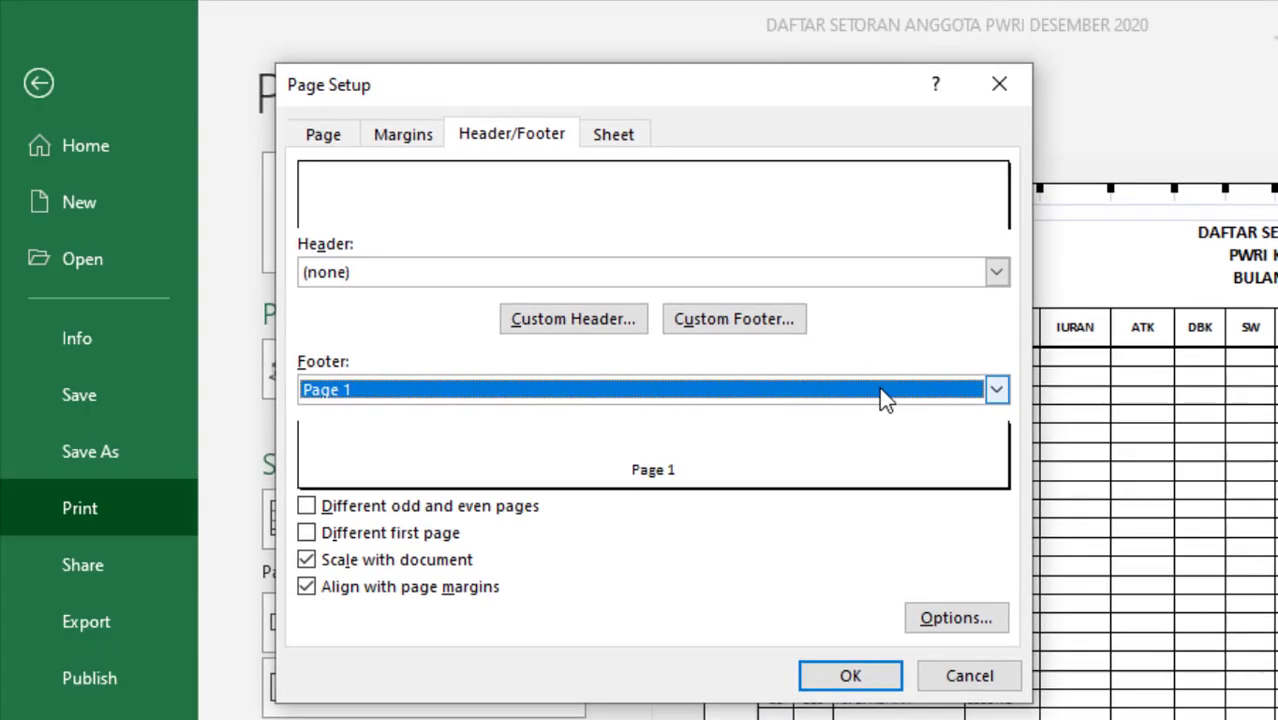
{"action": "left_click", "coordinate": [880, 390]}
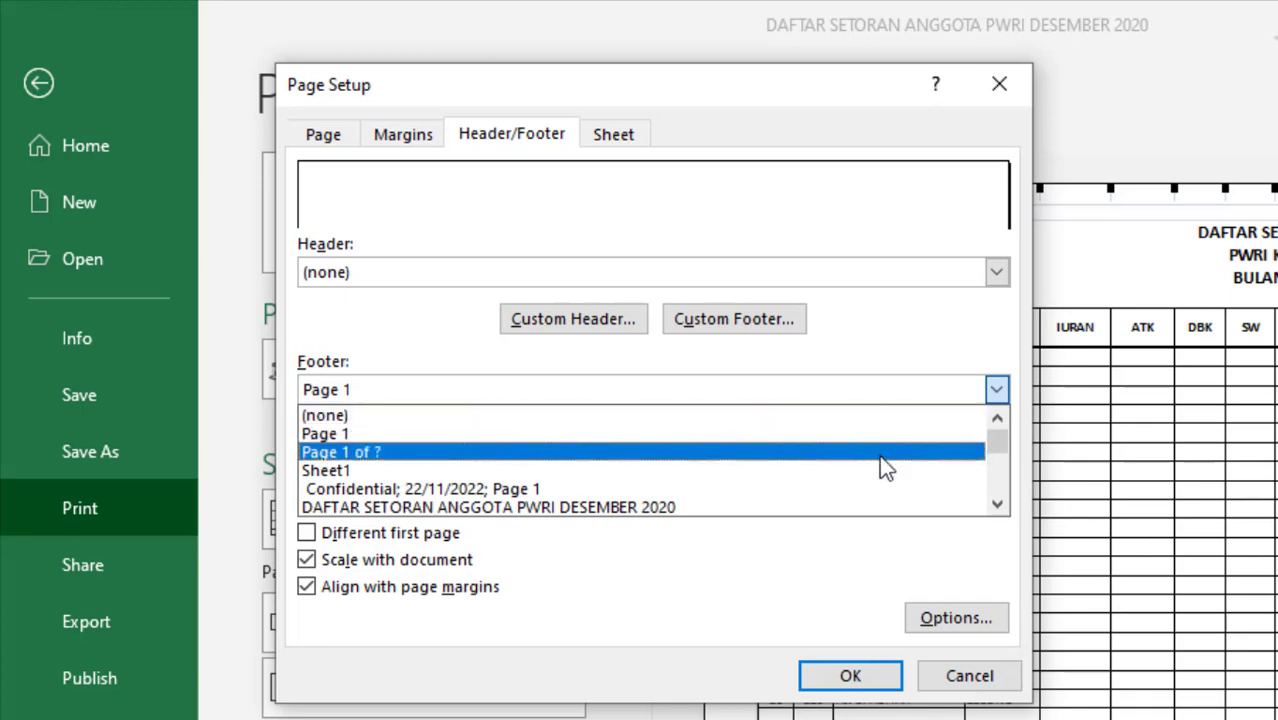
{"action": "left_click", "coordinate": [808, 455]}
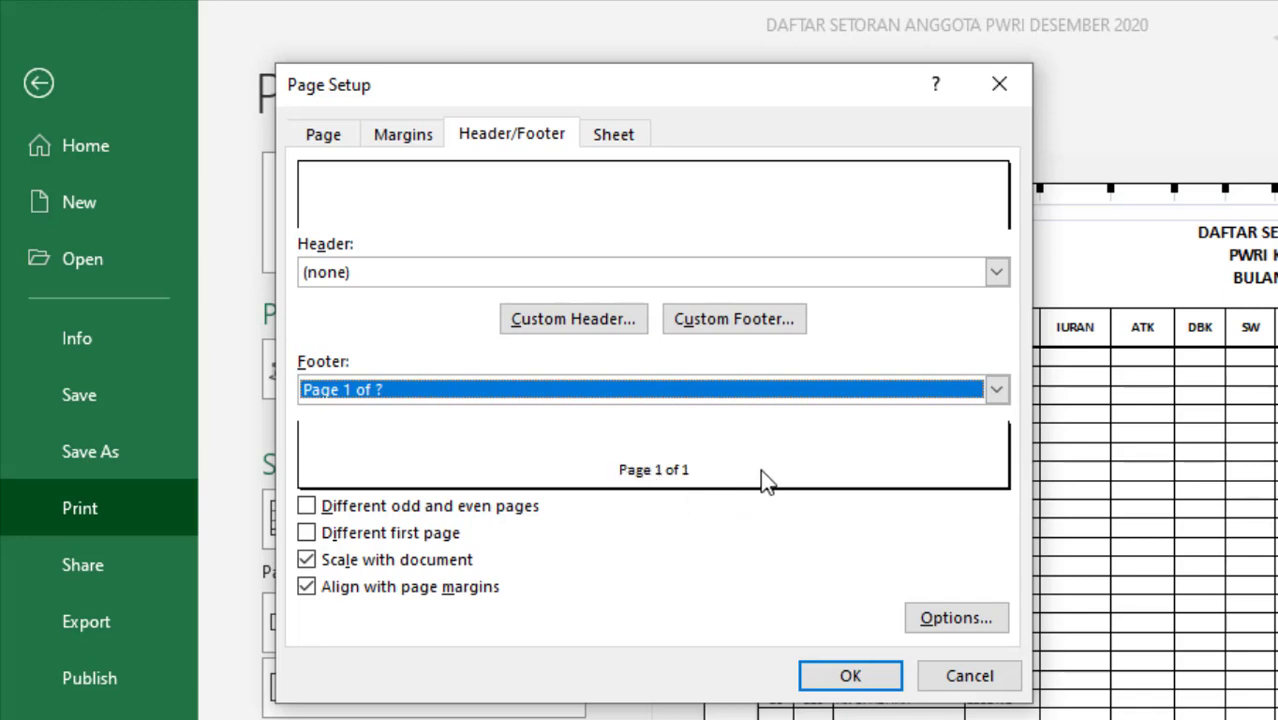
- Pick the 'Confidential; 22/11/2022; Page 1' footer preset
{"action": "left_click", "coordinate": [899, 389]}
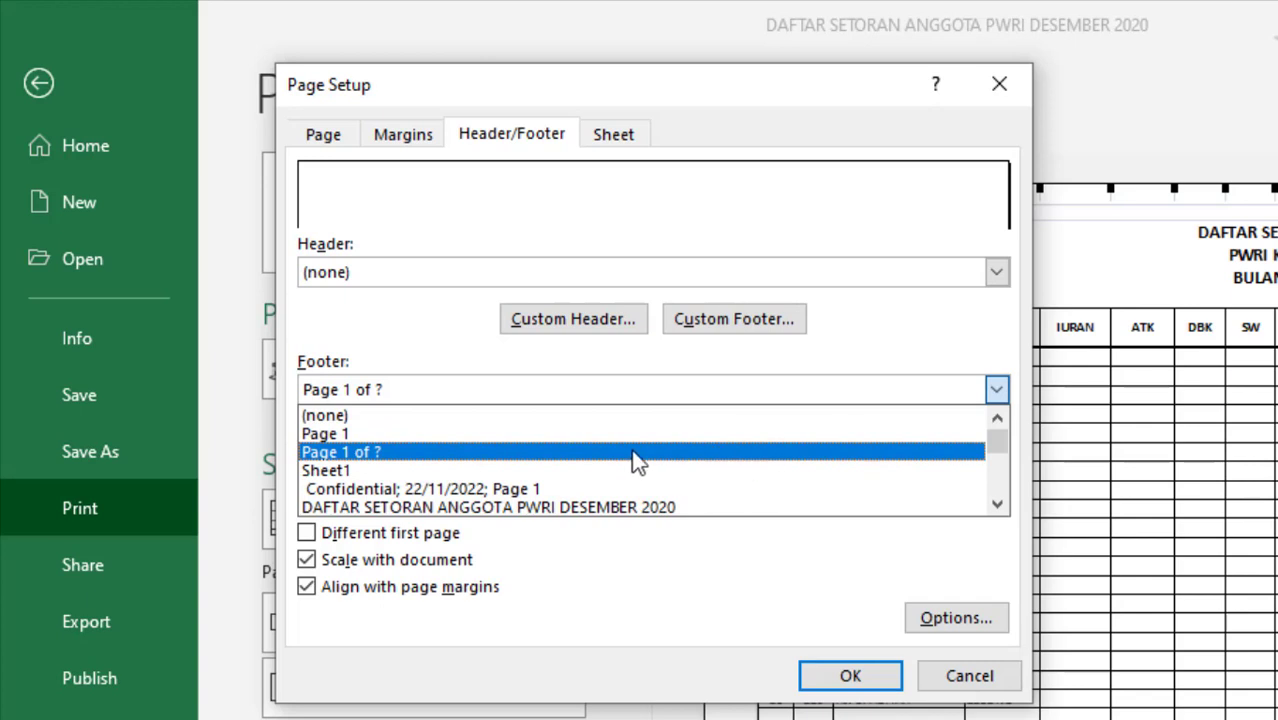
{"action": "left_click", "coordinate": [555, 472]}
{"action": "left_click", "coordinate": [672, 394]}
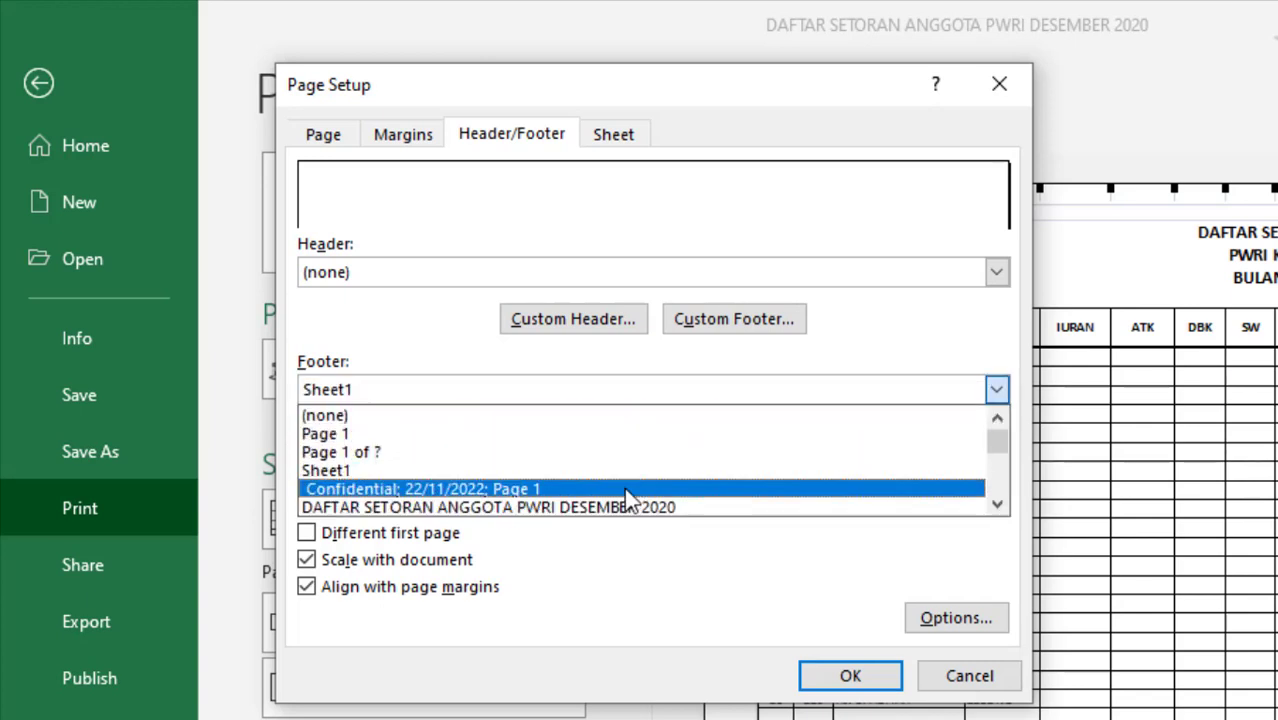
{"action": "left_click", "coordinate": [624, 488]}
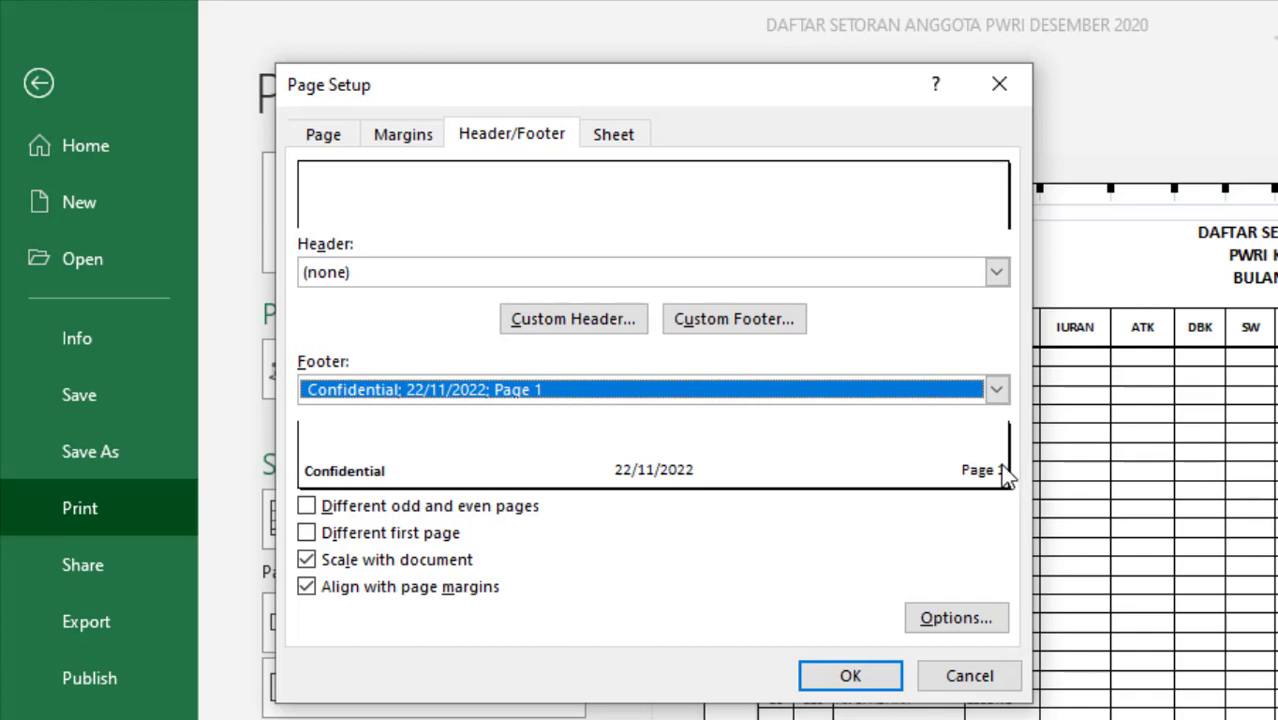
- Browse the footer presets, keep the Confidential preset, and open the Custom Footer editor
{"action": "left_click", "coordinate": [997, 390]}
{"action": "scroll", "coordinate": [722, 475], "scroll_direction": "down", "scroll_amount": 1}
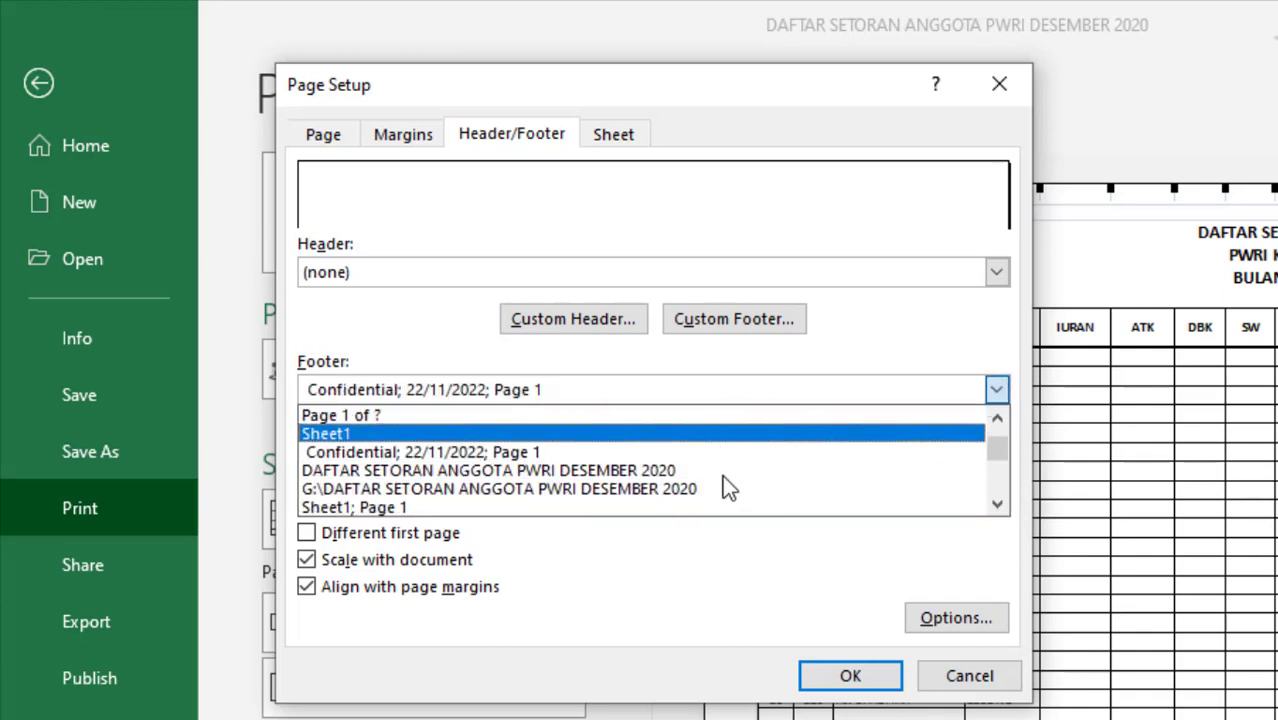
{"action": "scroll", "coordinate": [728, 462], "scroll_direction": "down", "scroll_amount": 1}
{"action": "scroll", "coordinate": [730, 465], "scroll_direction": "down", "scroll_amount": 2}
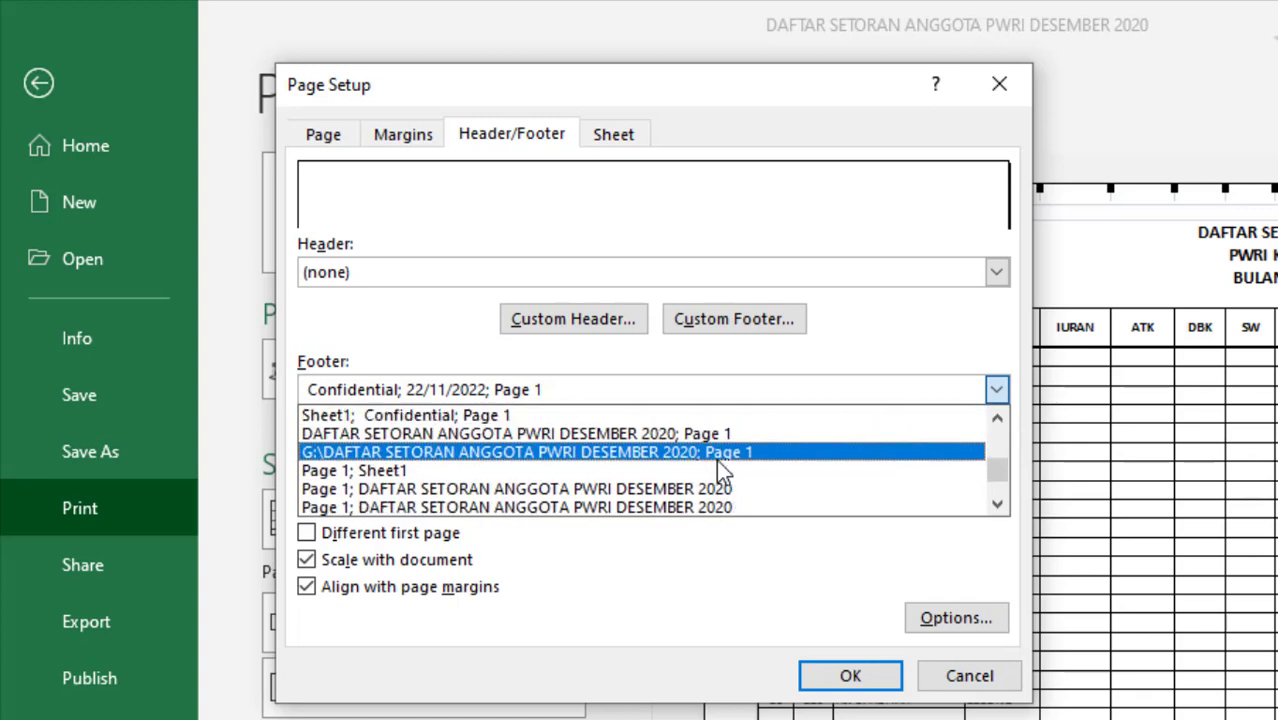
{"action": "scroll", "coordinate": [725, 474], "scroll_direction": "down", "scroll_amount": 1}
{"action": "scroll", "coordinate": [722, 478], "scroll_direction": "down", "scroll_amount": 1}
{"action": "scroll", "coordinate": [715, 471], "scroll_direction": "up", "scroll_amount": 2}
{"action": "scroll", "coordinate": [715, 472], "scroll_direction": "up", "scroll_amount": 2}
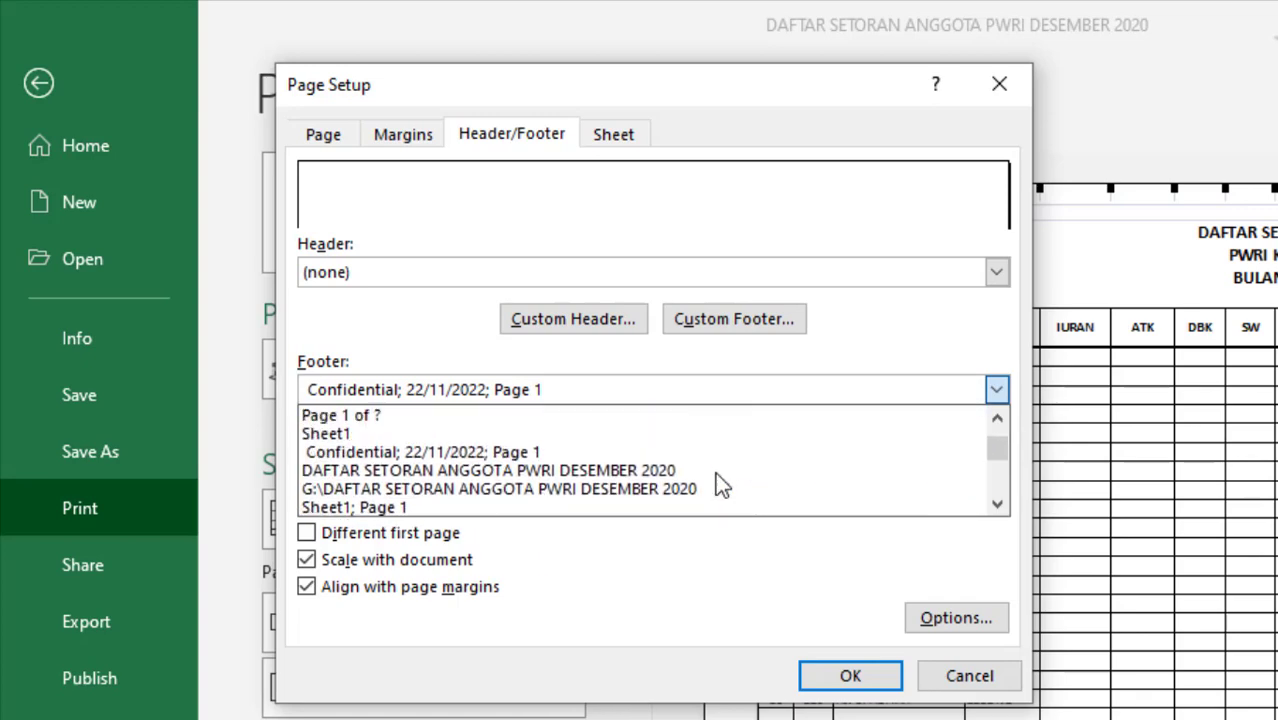
{"action": "scroll", "coordinate": [715, 472], "scroll_direction": "up", "scroll_amount": 1}
{"action": "scroll", "coordinate": [715, 472], "scroll_direction": "down", "scroll_amount": 1}
{"action": "scroll", "coordinate": [715, 473], "scroll_direction": "up", "scroll_amount": 1}
{"action": "scroll", "coordinate": [714, 468], "scroll_direction": "up", "scroll_amount": 1}
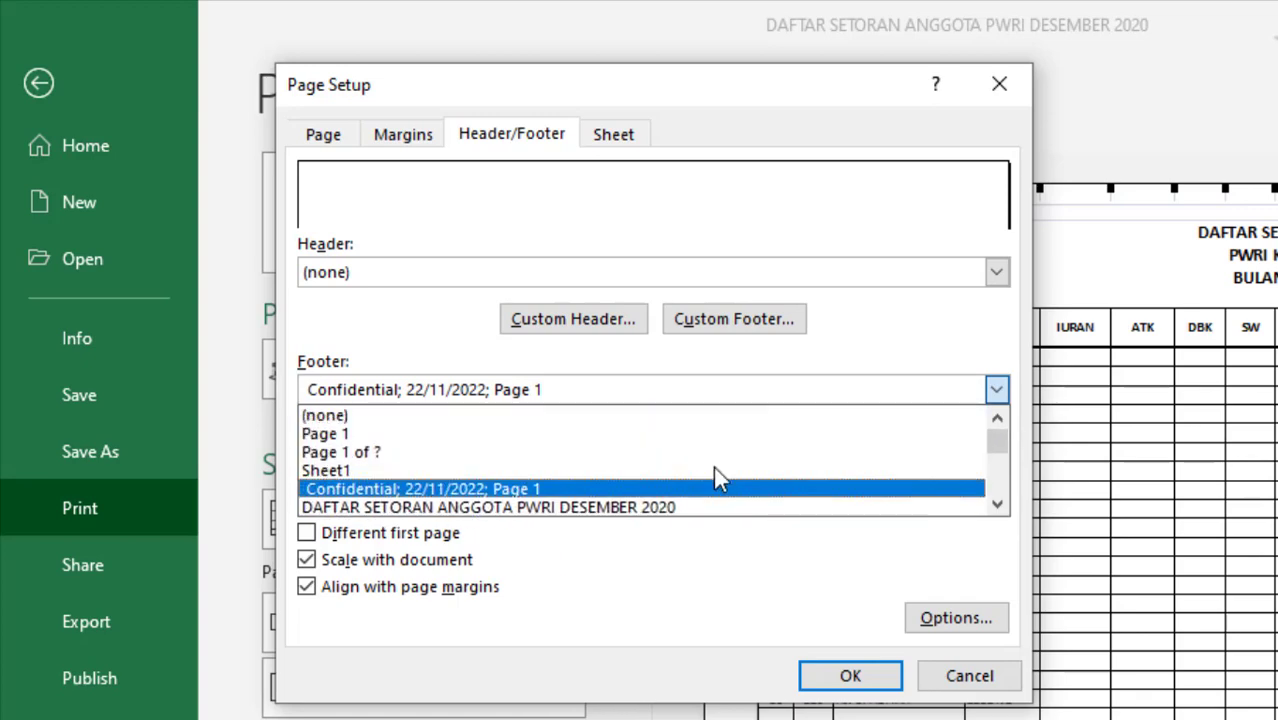
{"action": "scroll", "coordinate": [727, 442], "scroll_direction": "down", "scroll_amount": 1}
{"action": "scroll", "coordinate": [727, 445], "scroll_direction": "down", "scroll_amount": 1}
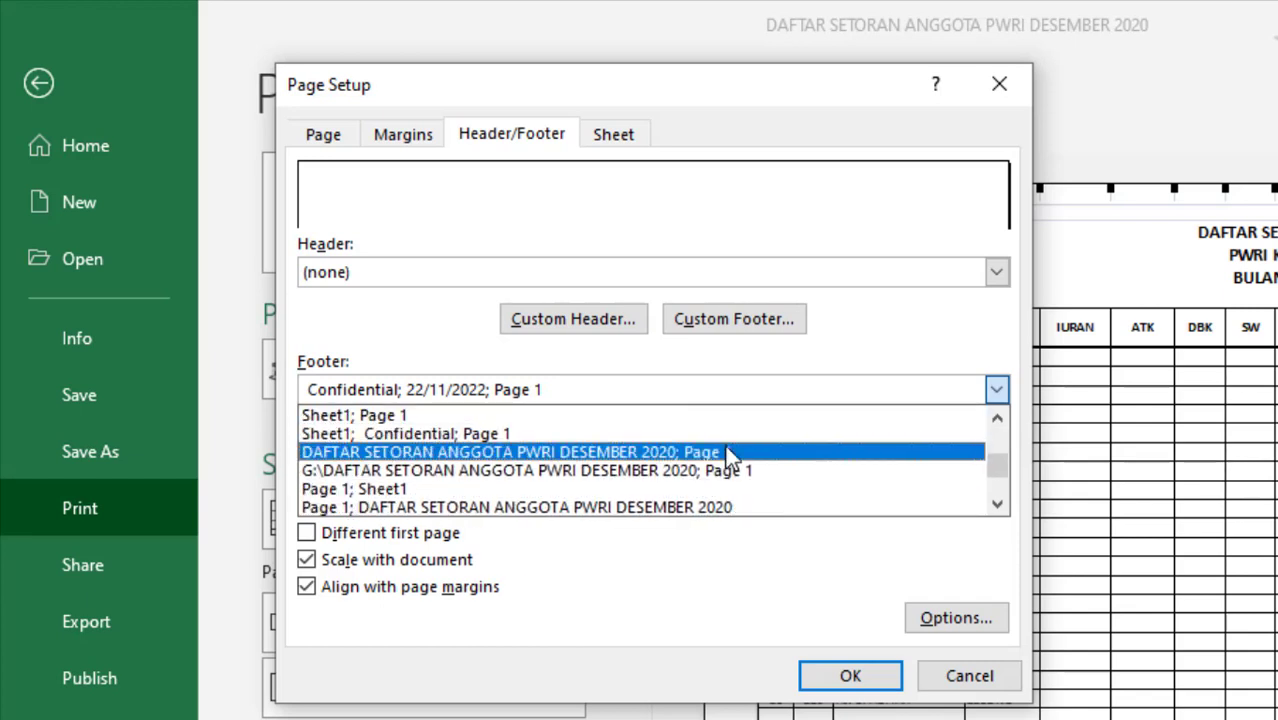
{"action": "scroll", "coordinate": [728, 460], "scroll_direction": "down", "scroll_amount": 1}
{"action": "scroll", "coordinate": [727, 465], "scroll_direction": "up", "scroll_amount": 1}
{"action": "scroll", "coordinate": [730, 449], "scroll_direction": "up", "scroll_amount": 3}
{"action": "scroll", "coordinate": [913, 357], "scroll_direction": "up", "scroll_amount": 1}
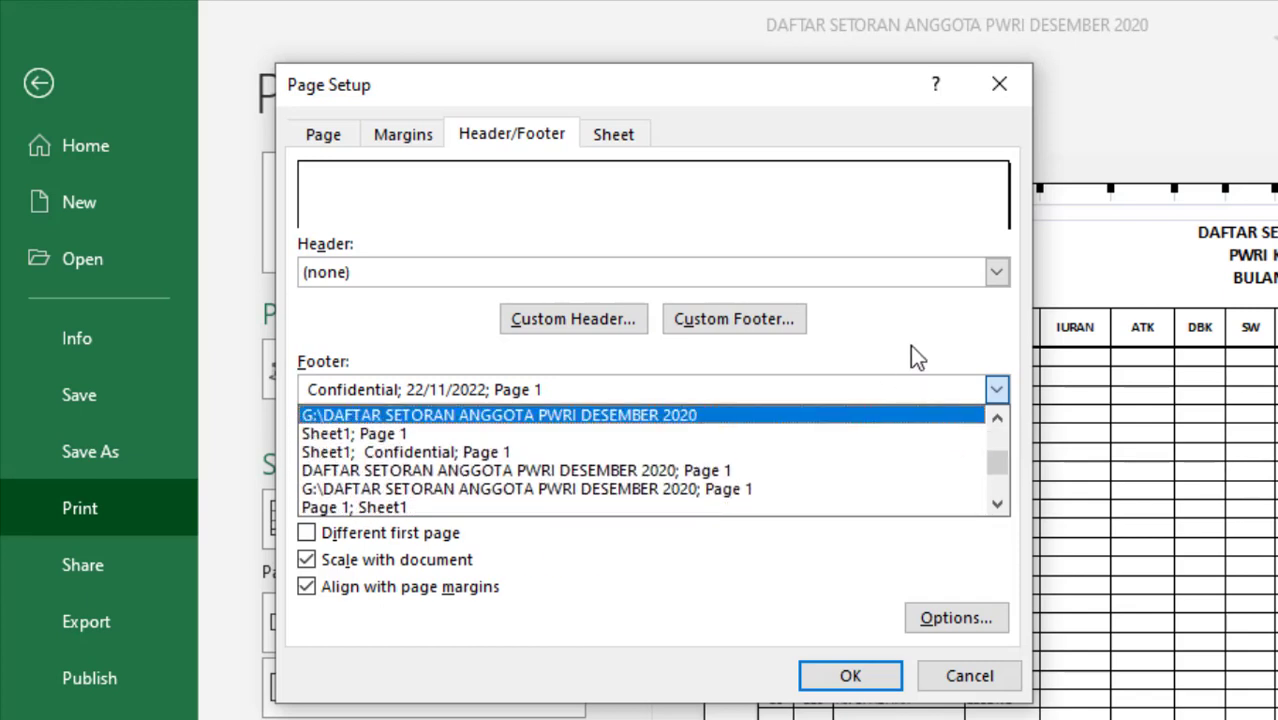
{"action": "left_click", "coordinate": [910, 344]}
{"action": "left_click", "coordinate": [729, 337]}
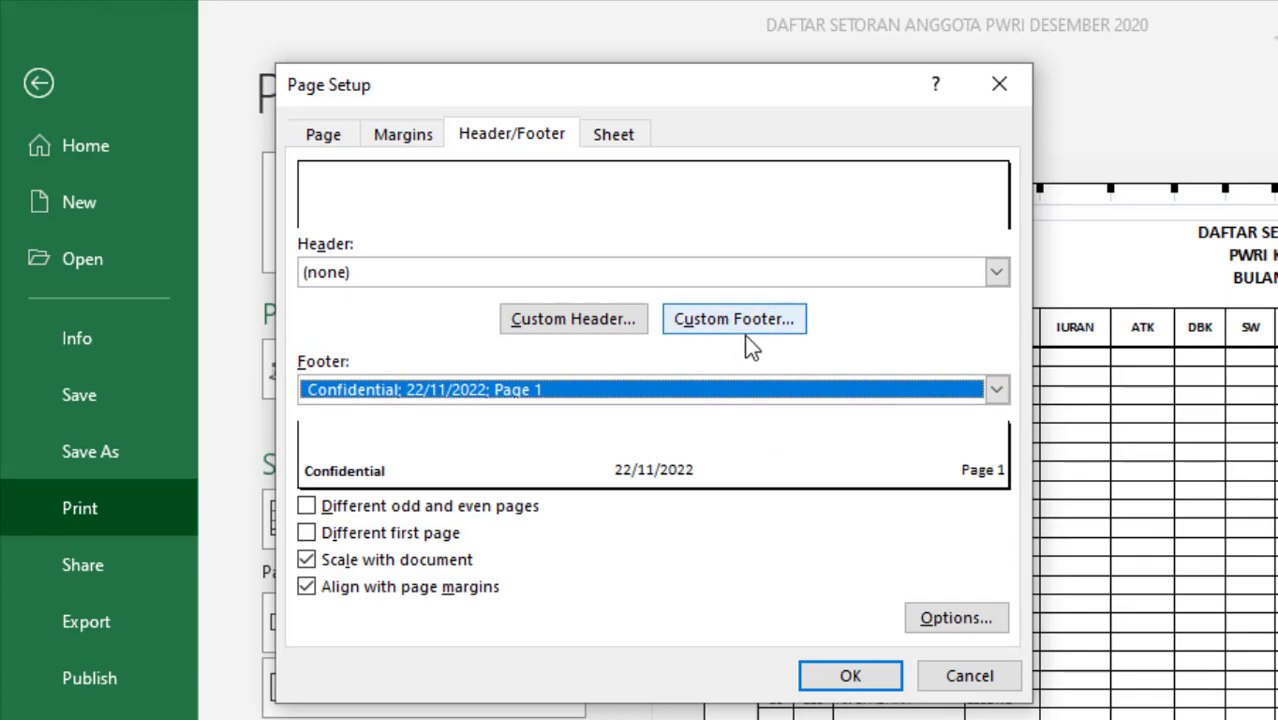
{"action": "left_click", "coordinate": [738, 335]}
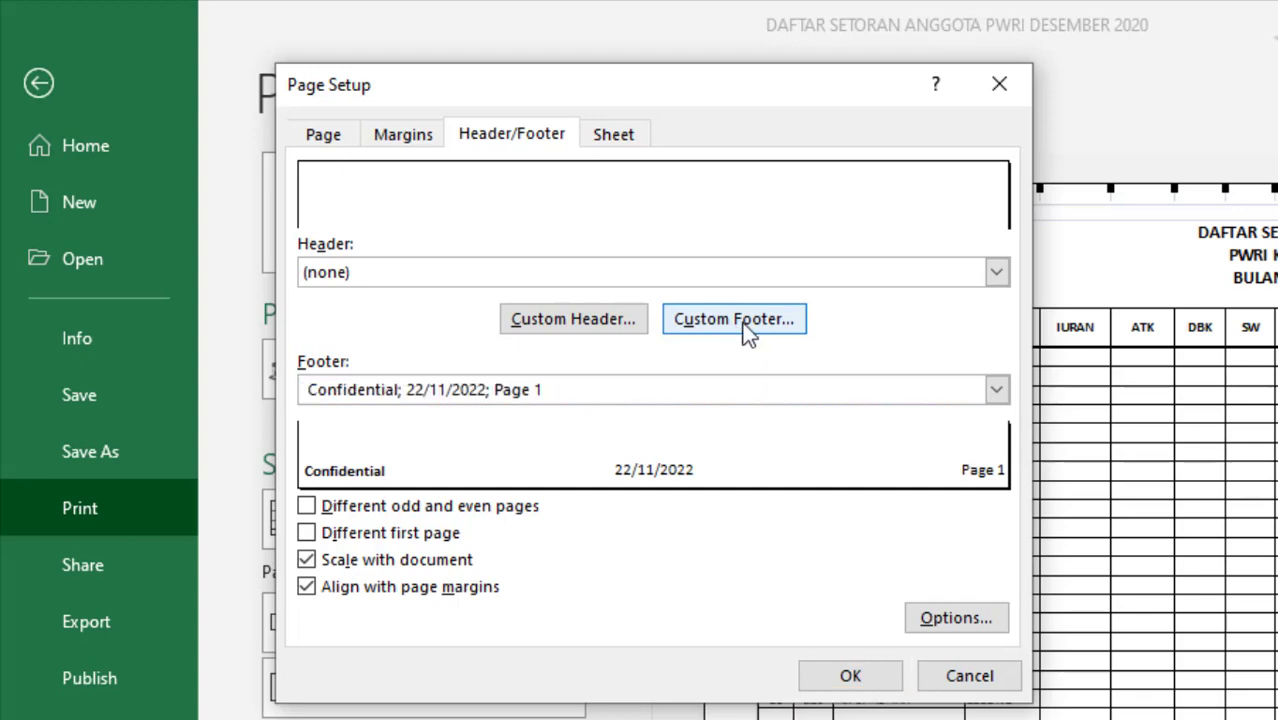
{"action": "left_click_drag", "start_coordinate": [719, 185], "coordinate": [744, 232]}
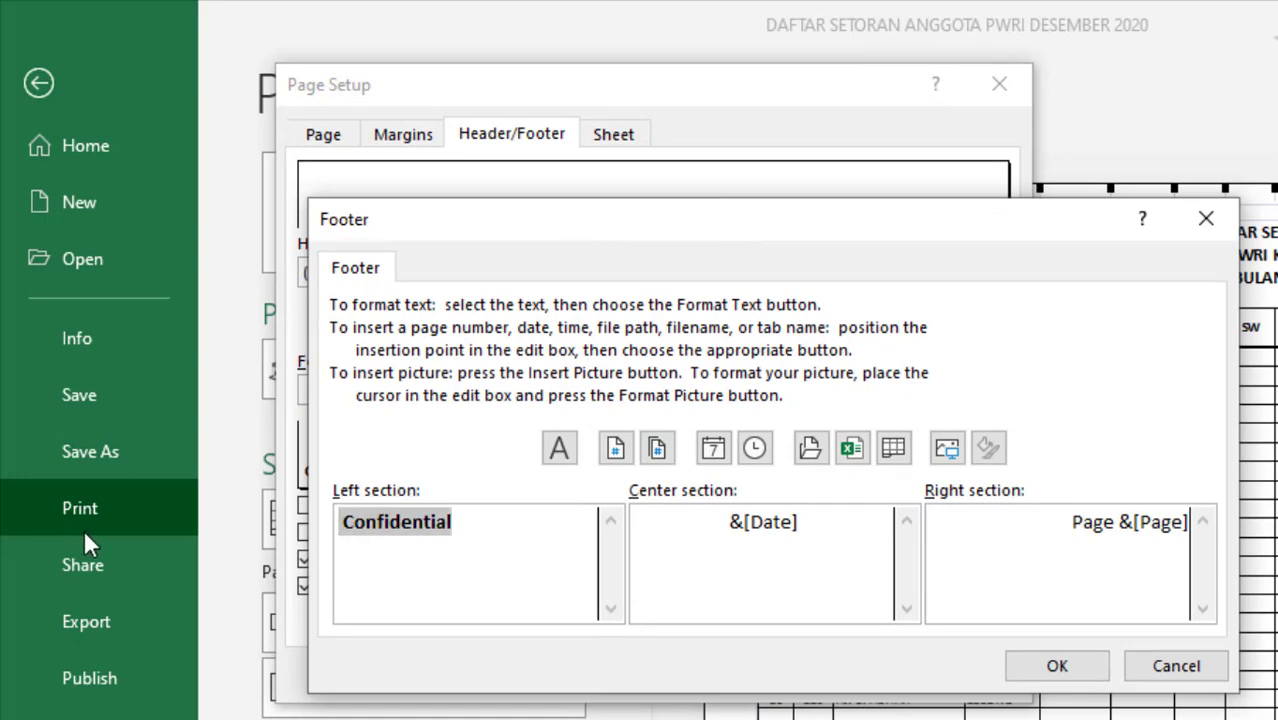
- Set the Footer preset to (none) and reopen Custom Footer with all three sections empty
{"action": "left_click", "coordinate": [1190, 665]}
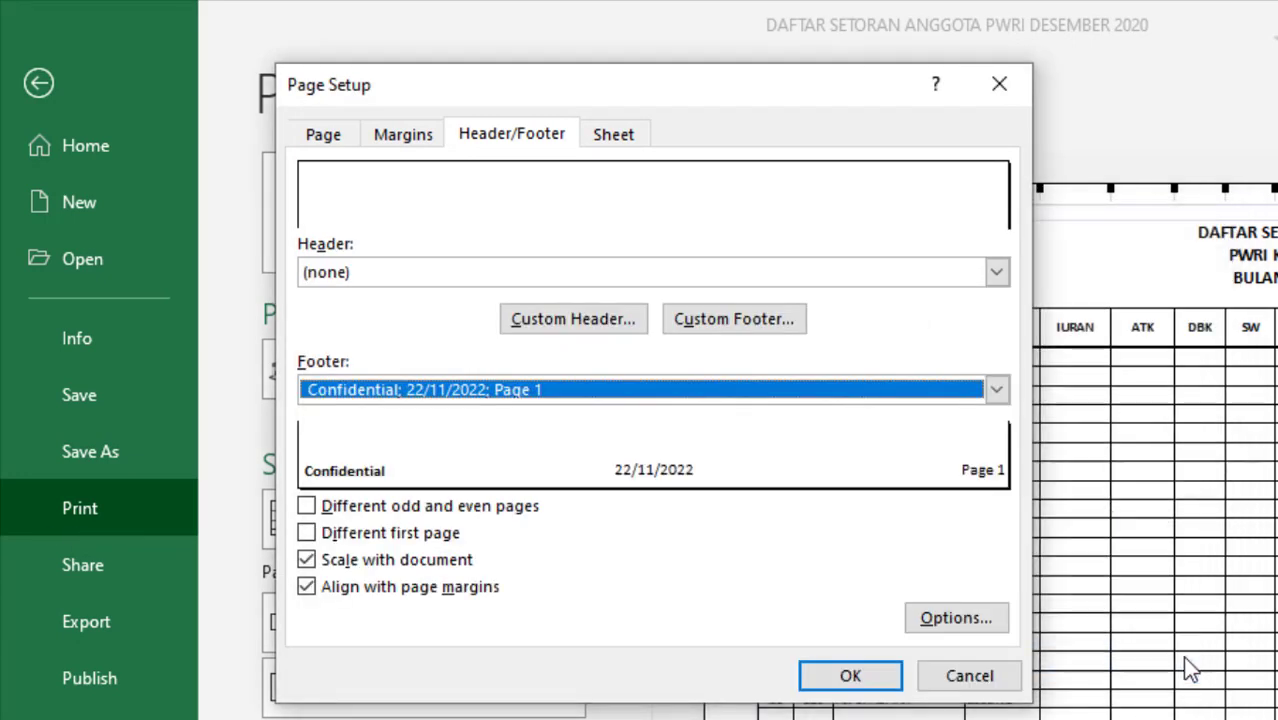
{"action": "left_click", "coordinate": [563, 392]}
{"action": "scroll", "coordinate": [499, 457], "scroll_direction": "up", "scroll_amount": 1}
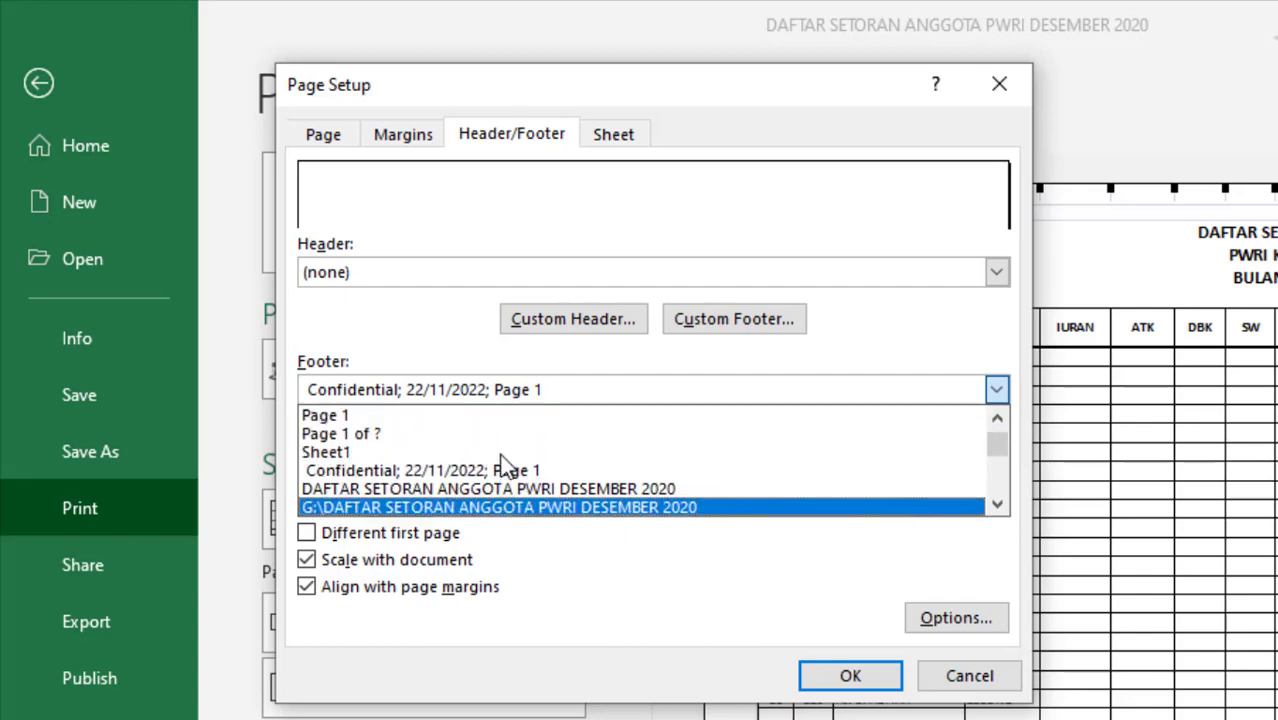
{"action": "scroll", "coordinate": [478, 425], "scroll_direction": "up", "scroll_amount": 1}
{"action": "left_click", "coordinate": [462, 415]}
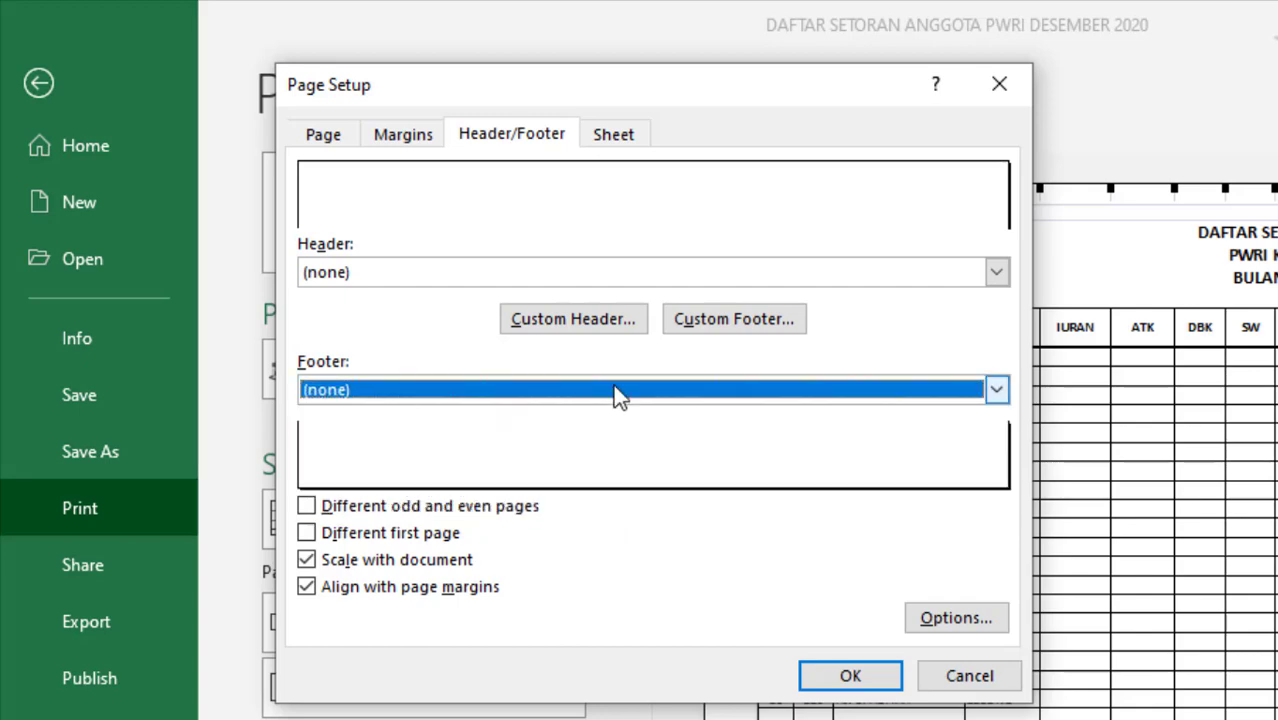
{"action": "left_click", "coordinate": [730, 319]}
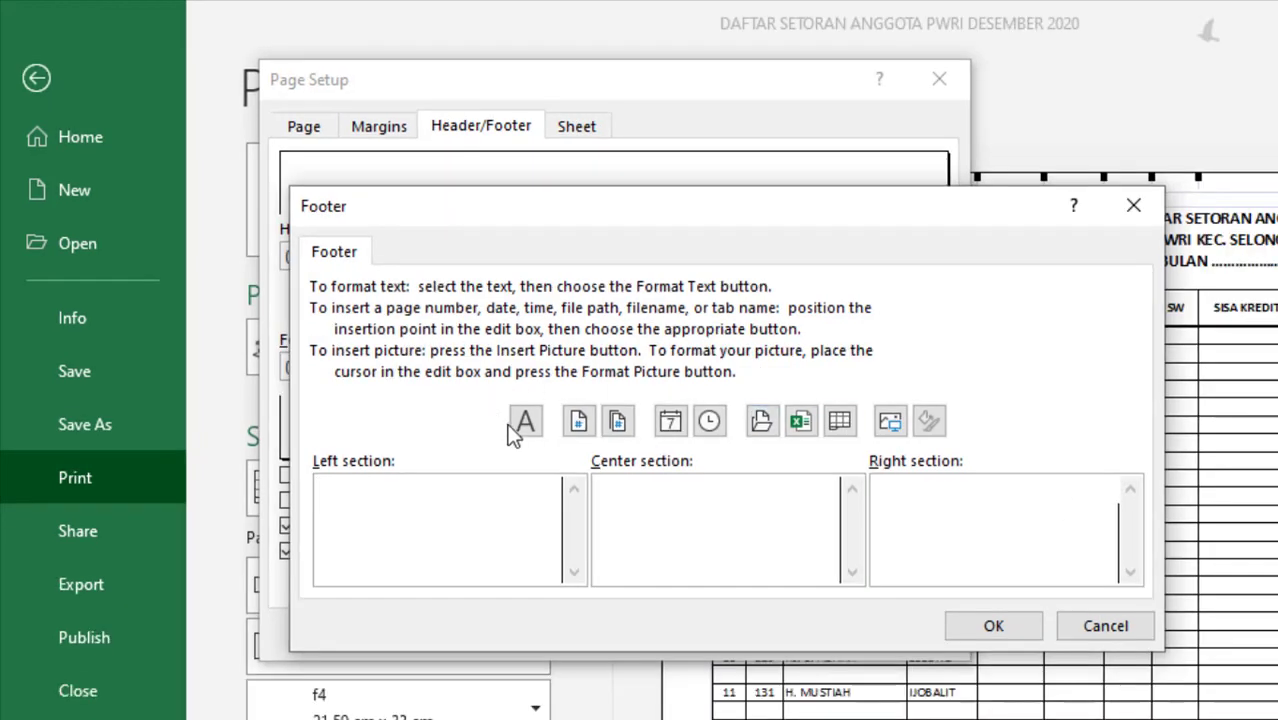
- Enter 'Halaman &[Page]dari &[Pages]' in the footer's right section and confirm it
{"action": "left_click", "coordinate": [579, 423]}
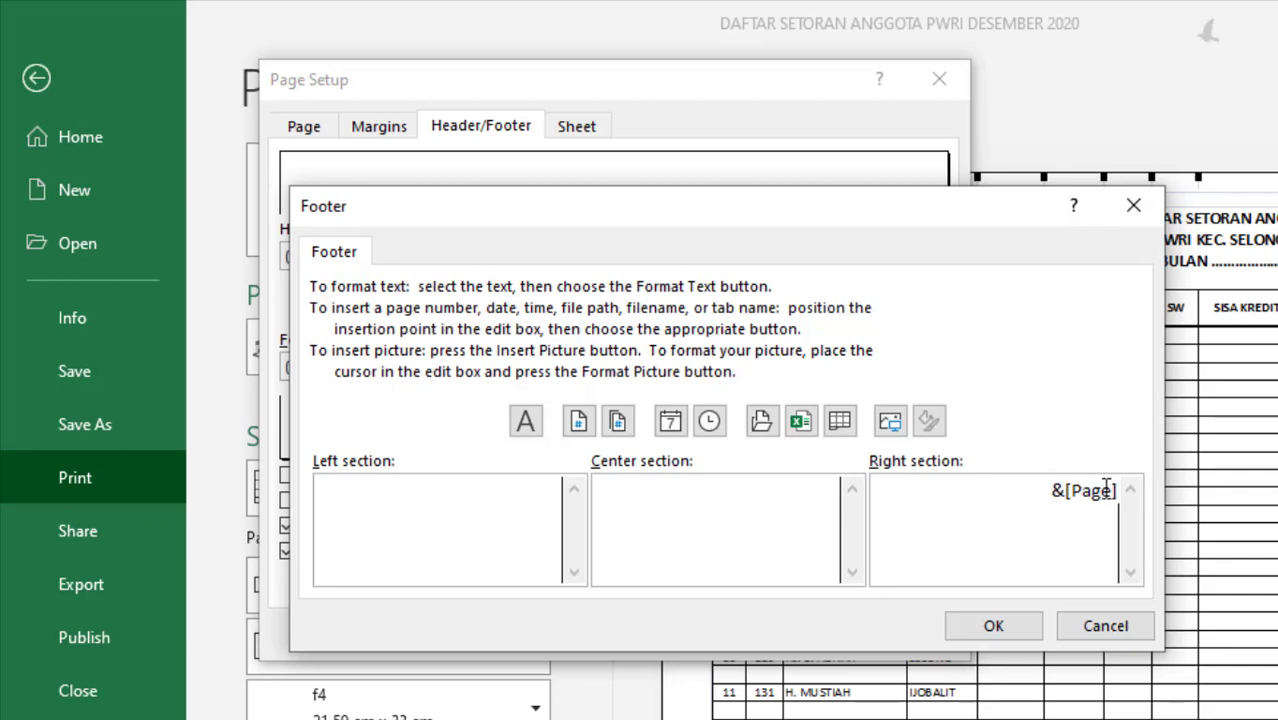
{"action": "left_click", "coordinate": [1050, 494]}
{"action": "type", "text": "alaman"}
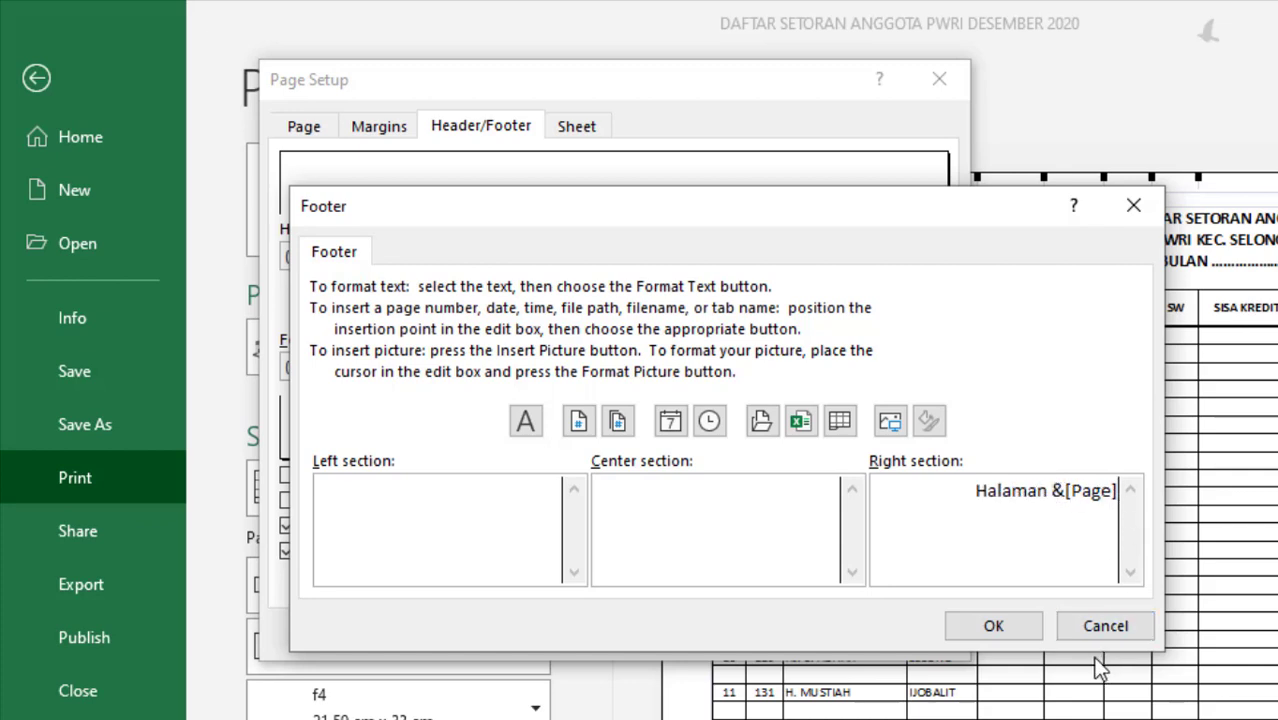
{"action": "left_click", "coordinate": [995, 628]}
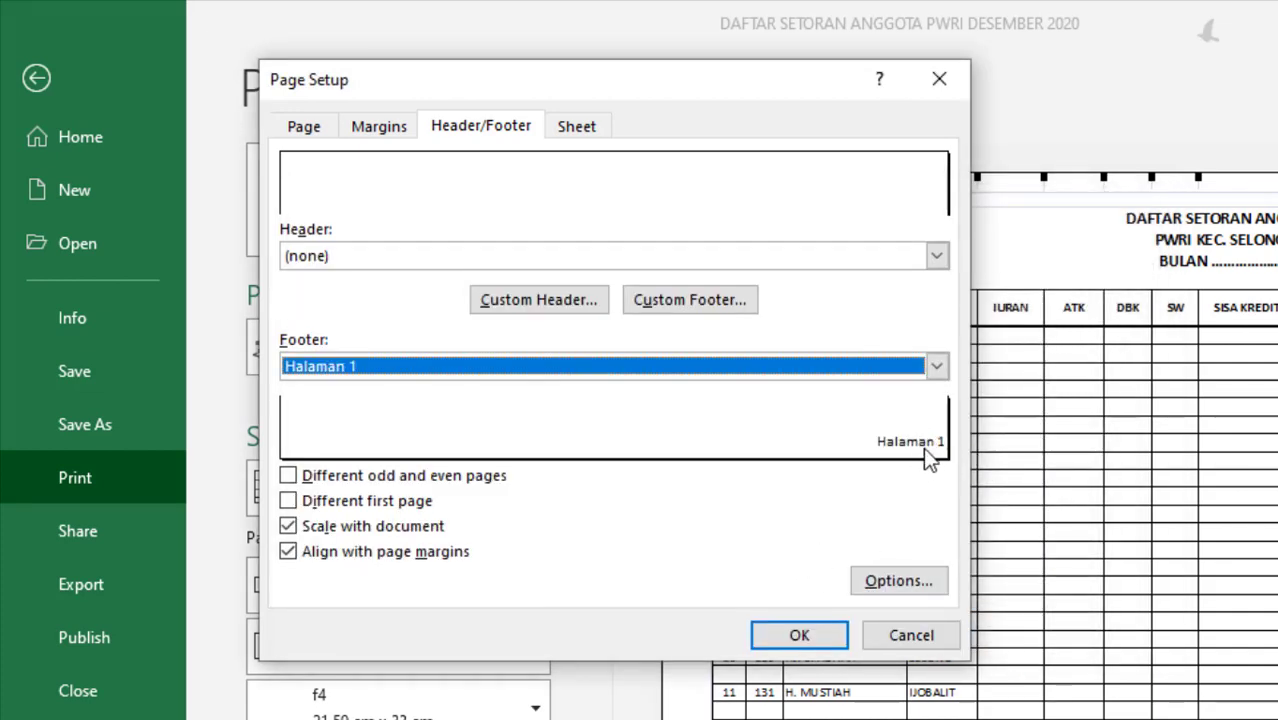
{"action": "left_click", "coordinate": [746, 306]}
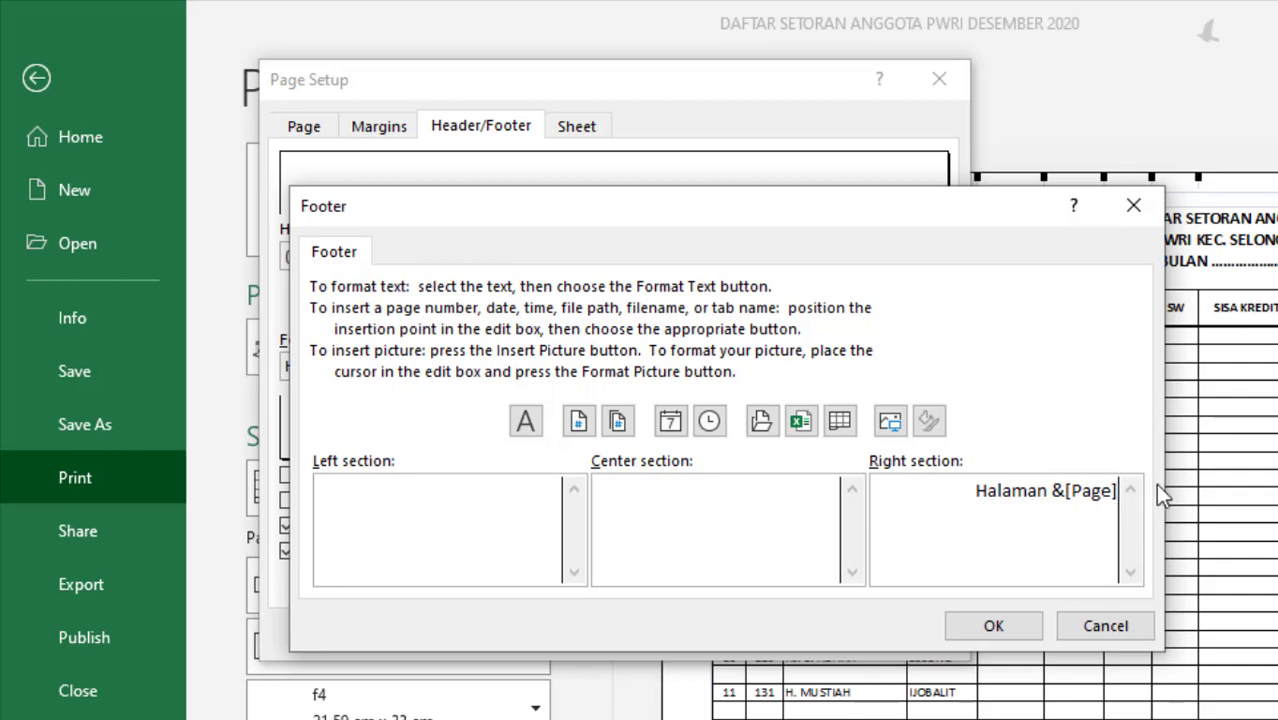
{"action": "type", "text": "dari"}
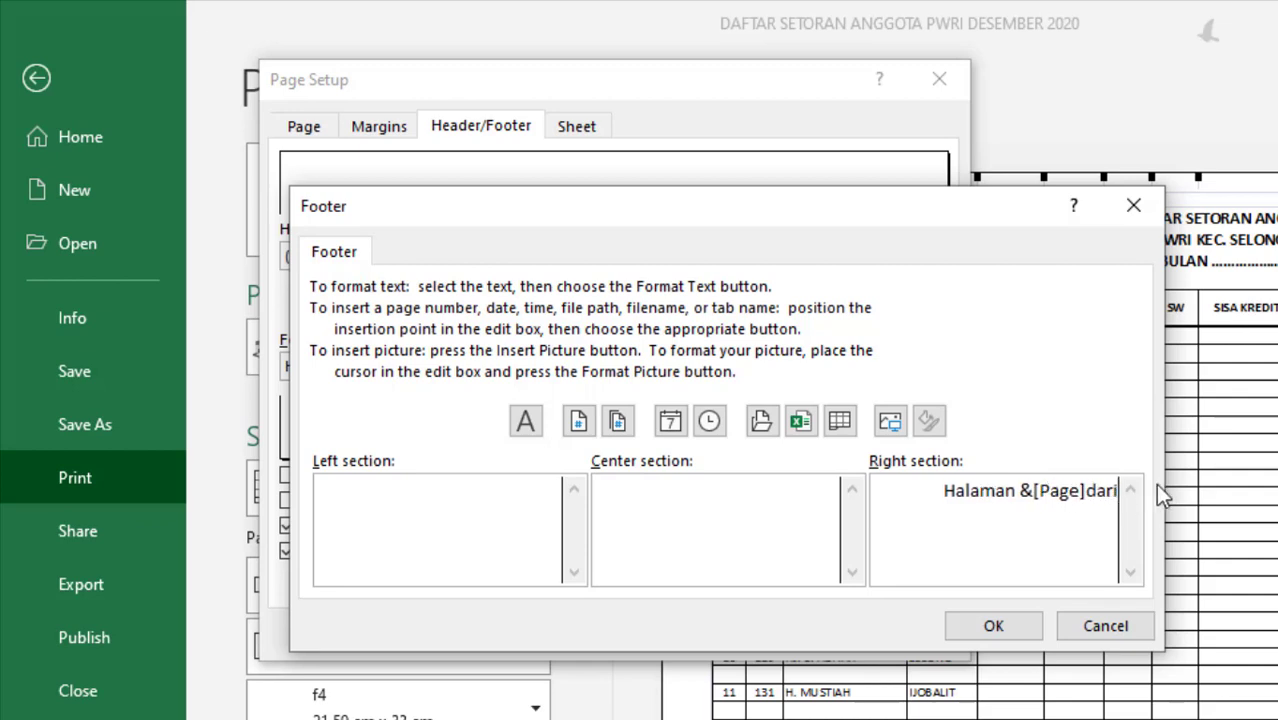
{"action": "type", "text": " &"}
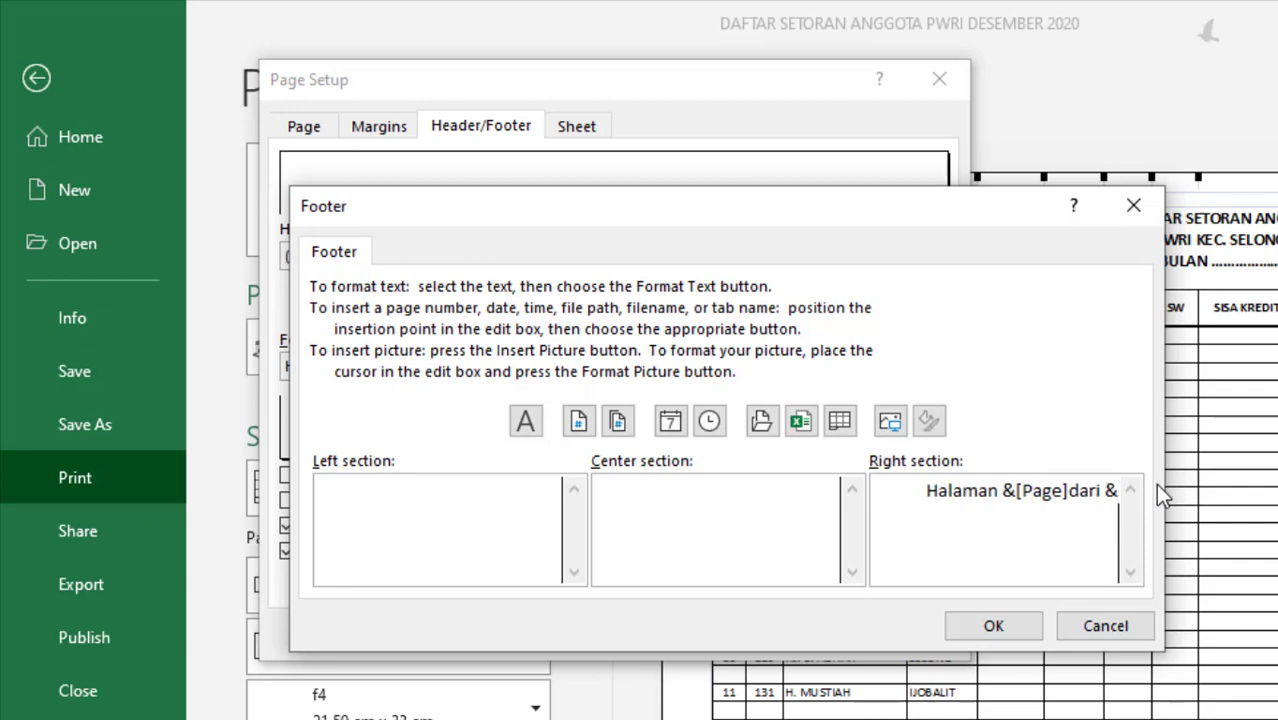
{"action": "type", "text": "["}
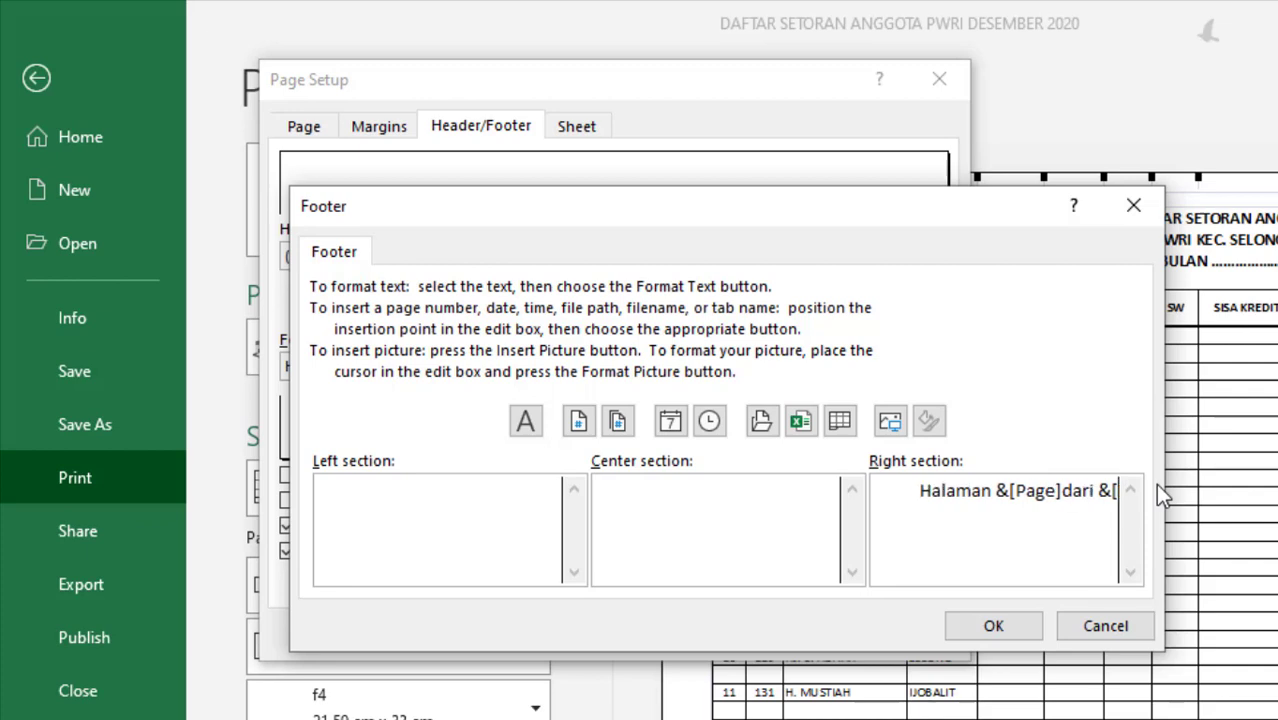
{"action": "type", "text": "pages"}
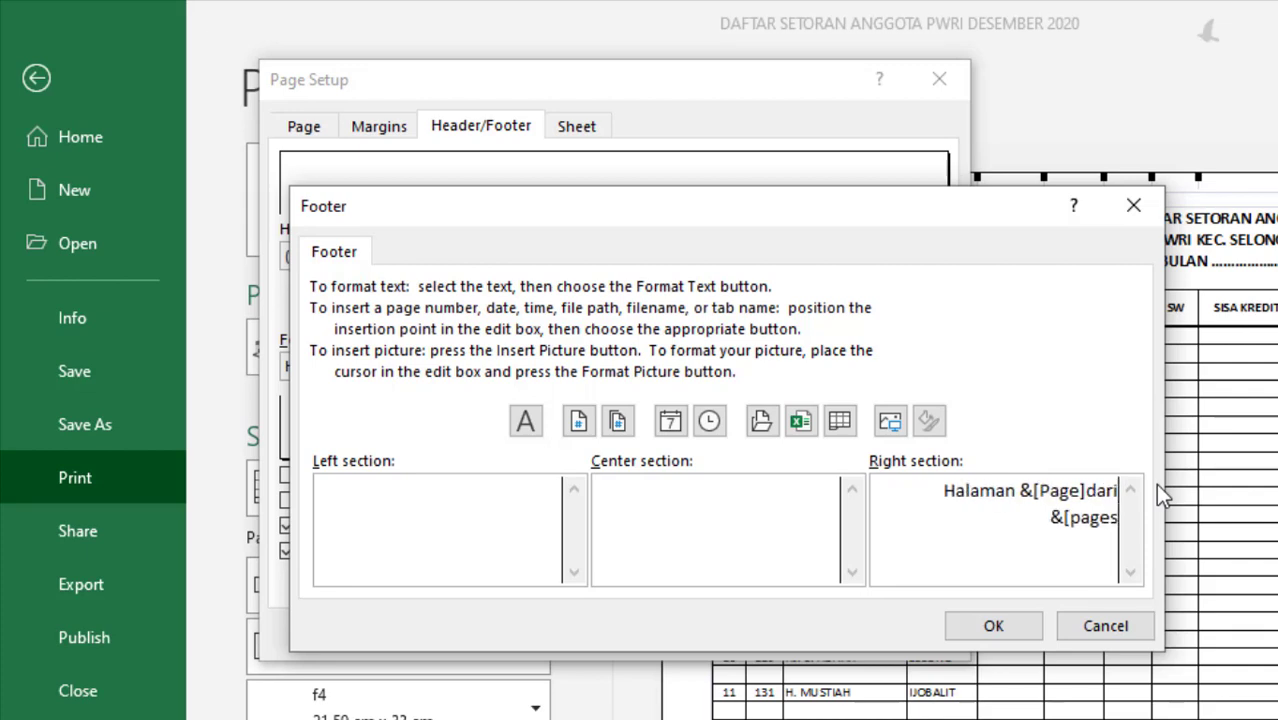
{"action": "type", "text": "]"}
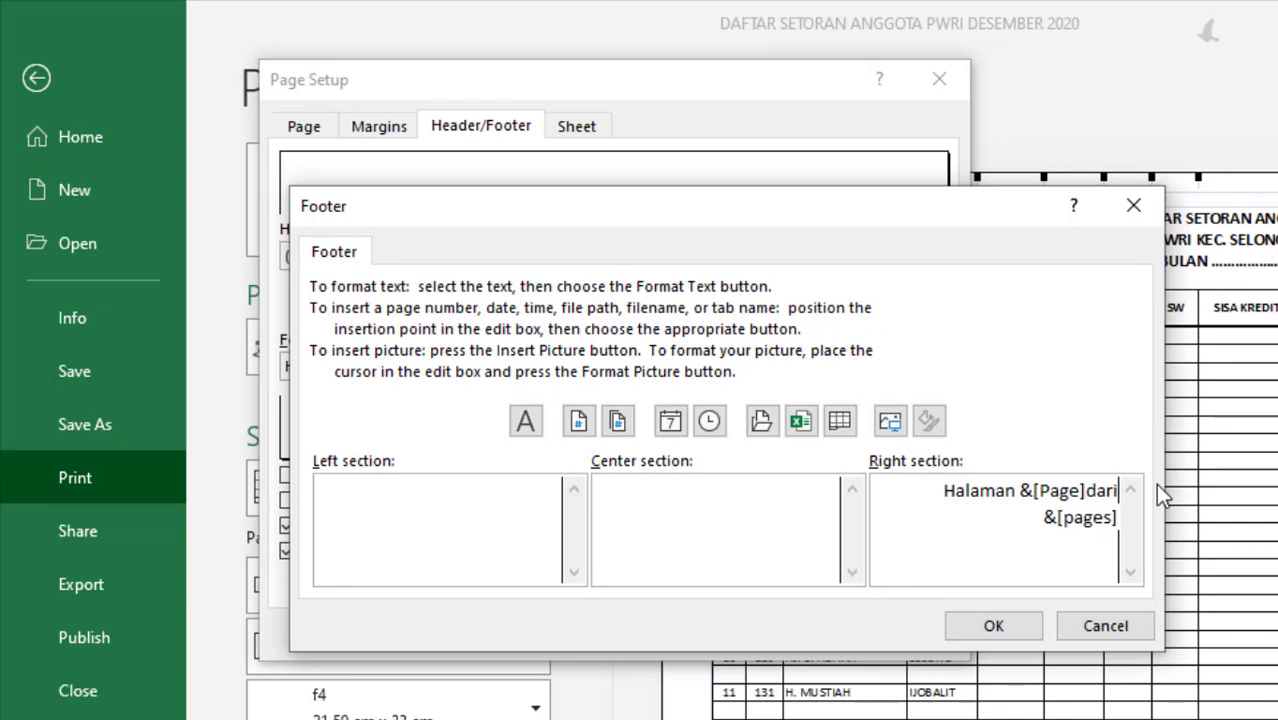
{"action": "left_click", "coordinate": [985, 627]}
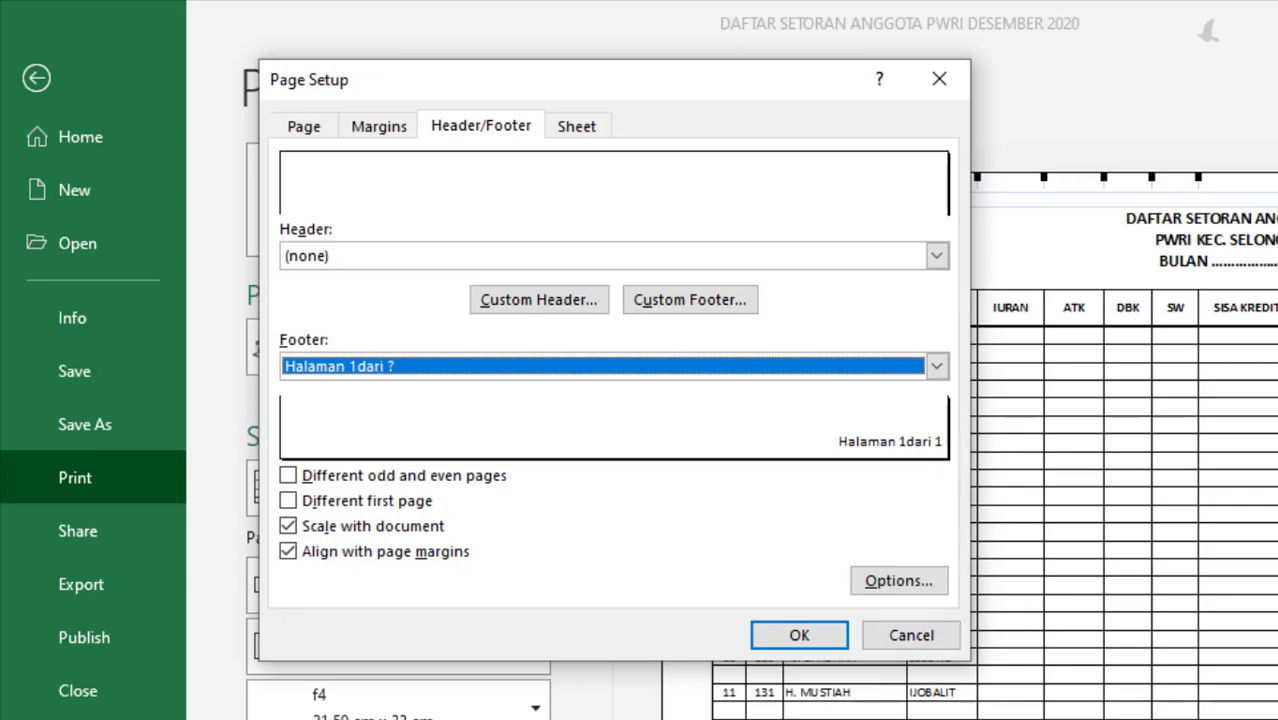
- Insert the file name into the centre section of the custom footer
{"action": "left_click", "coordinate": [721, 301]}
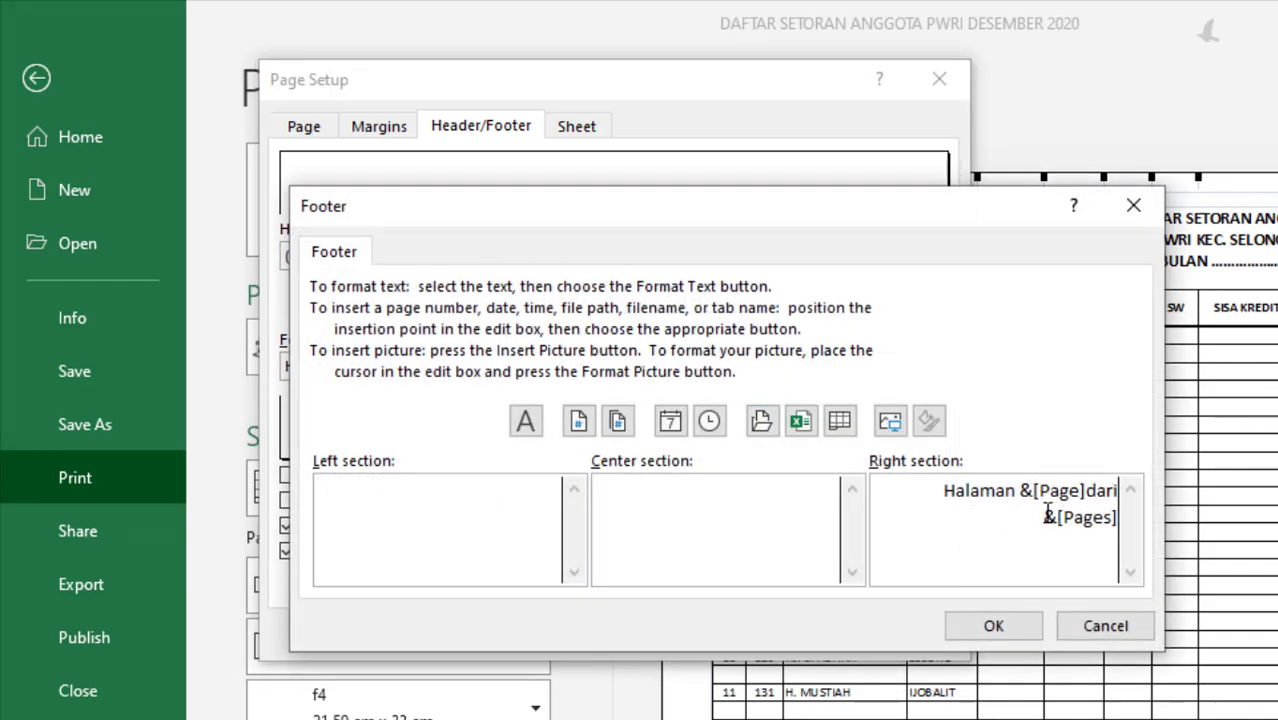
{"action": "left_click", "coordinate": [1022, 490]}
{"action": "left_click", "coordinate": [618, 501]}
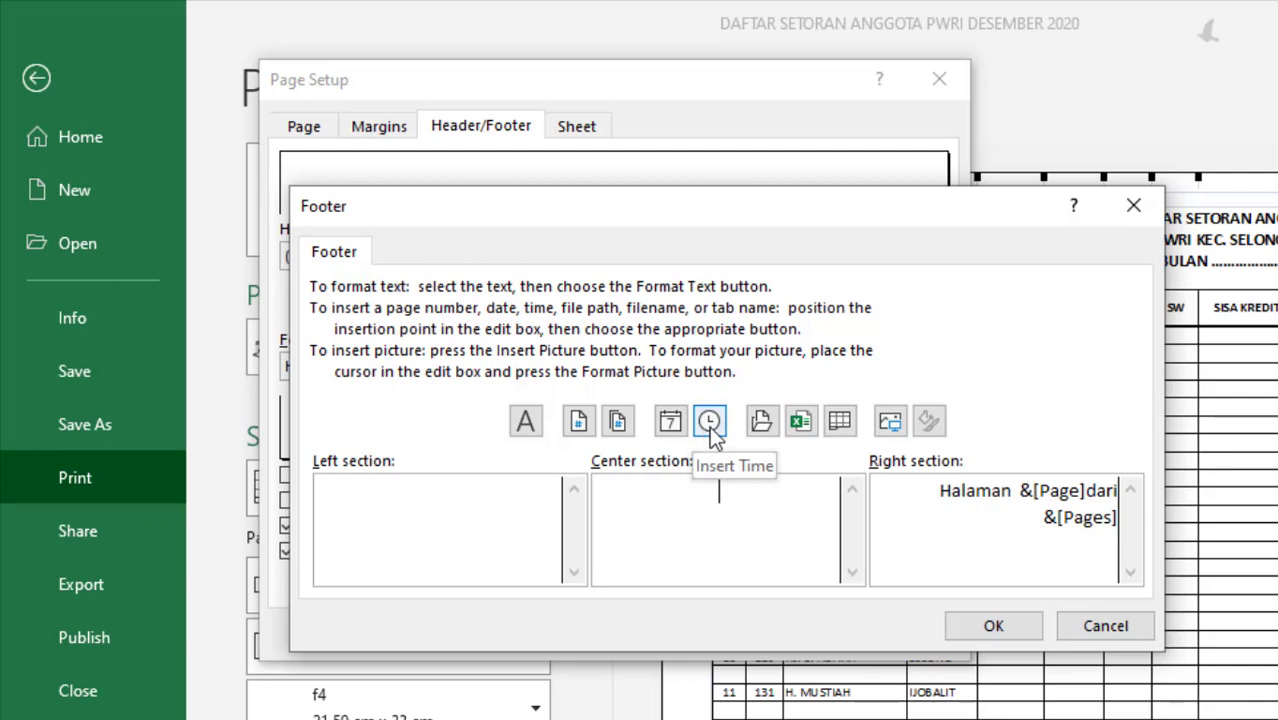
{"action": "left_click", "coordinate": [797, 427]}
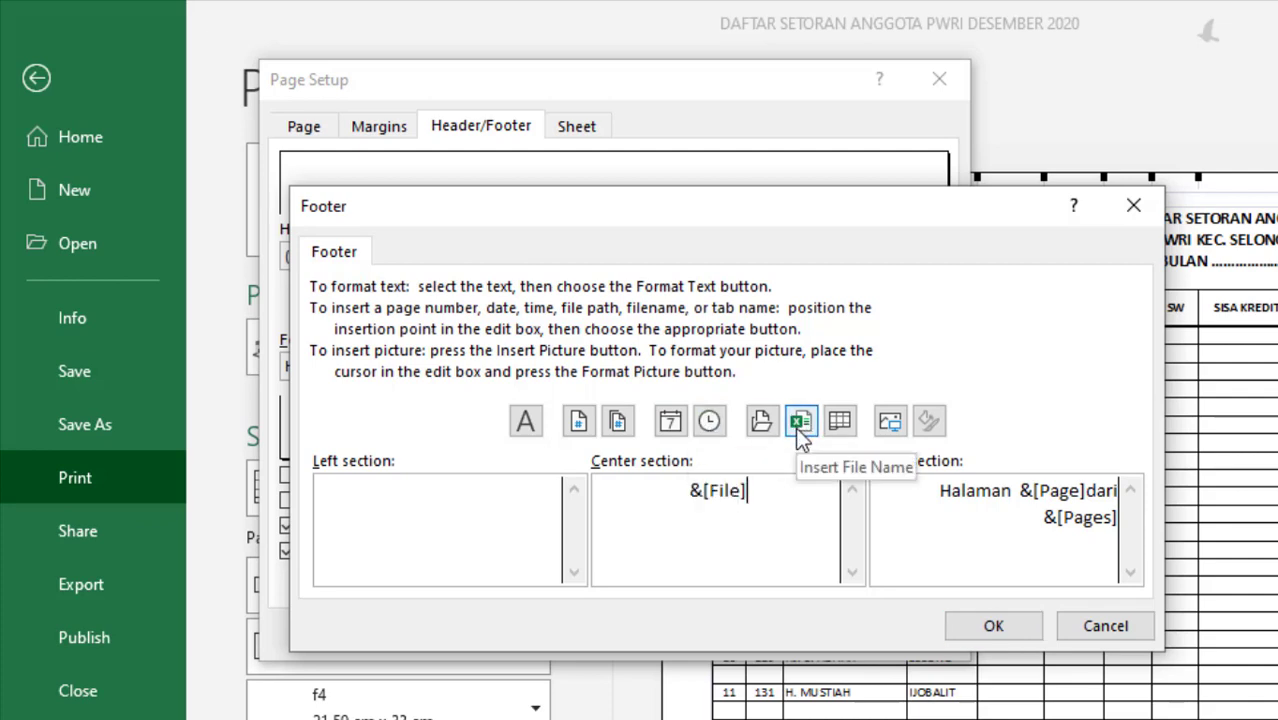
{"action": "left_click", "coordinate": [993, 627]}
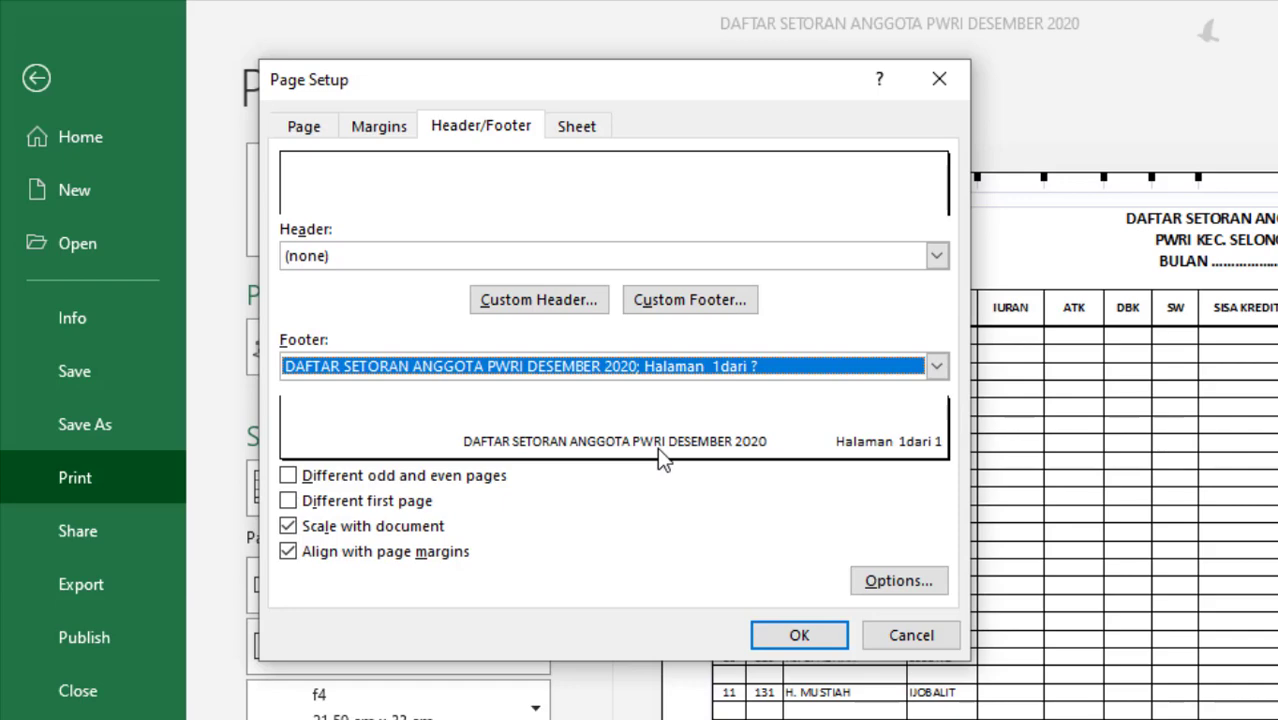
- Insert the current date into the footer's left section and confirm the result
{"action": "left_click", "coordinate": [698, 298]}
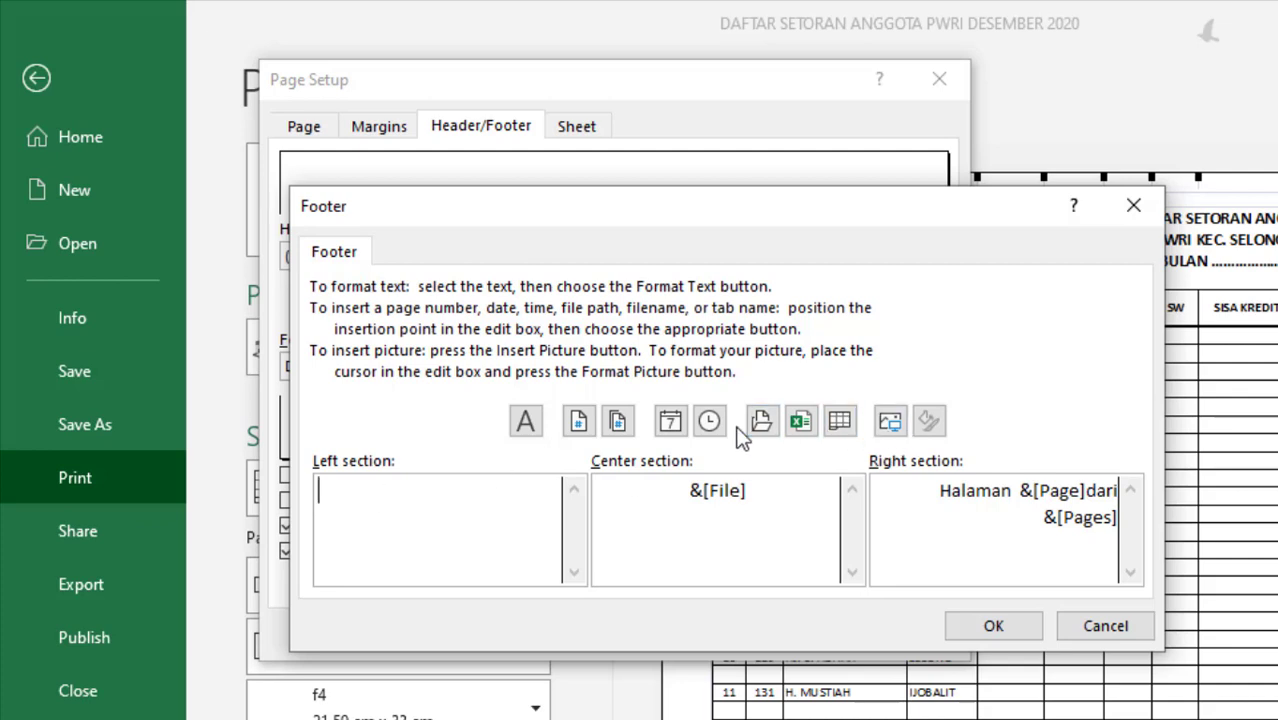
{"action": "left_click", "coordinate": [673, 430]}
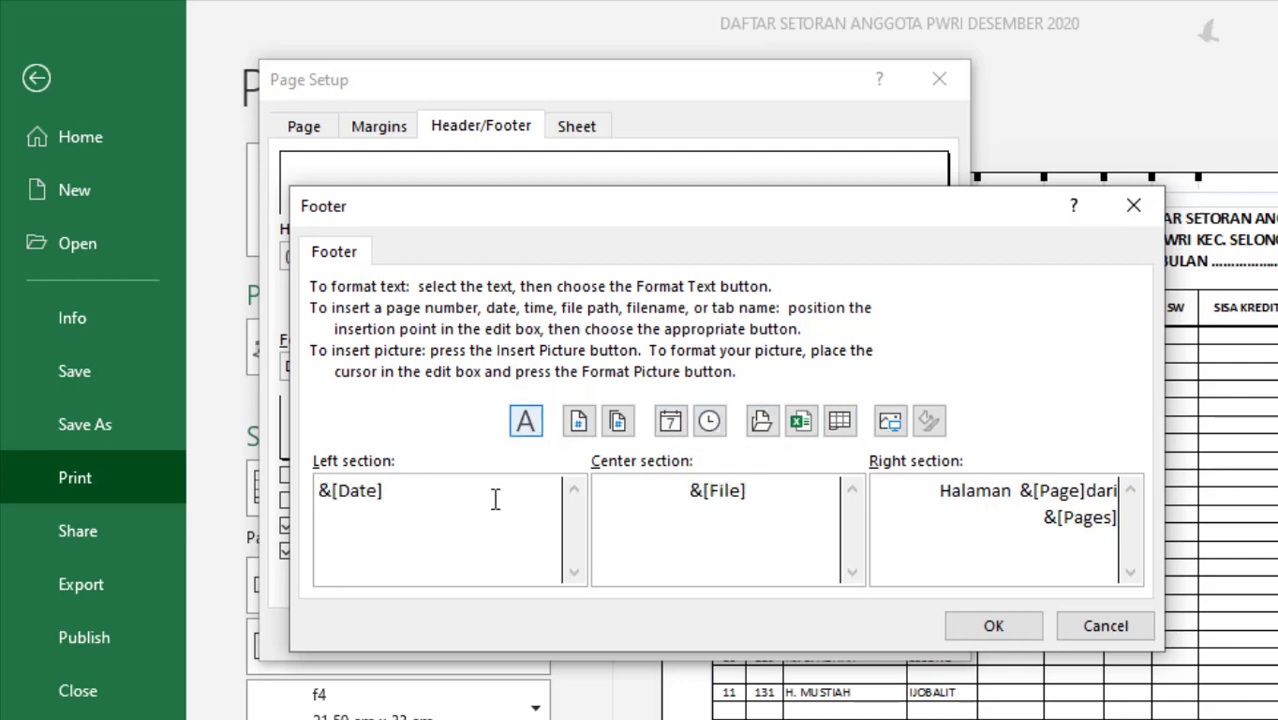
{"action": "left_click", "coordinate": [966, 634]}
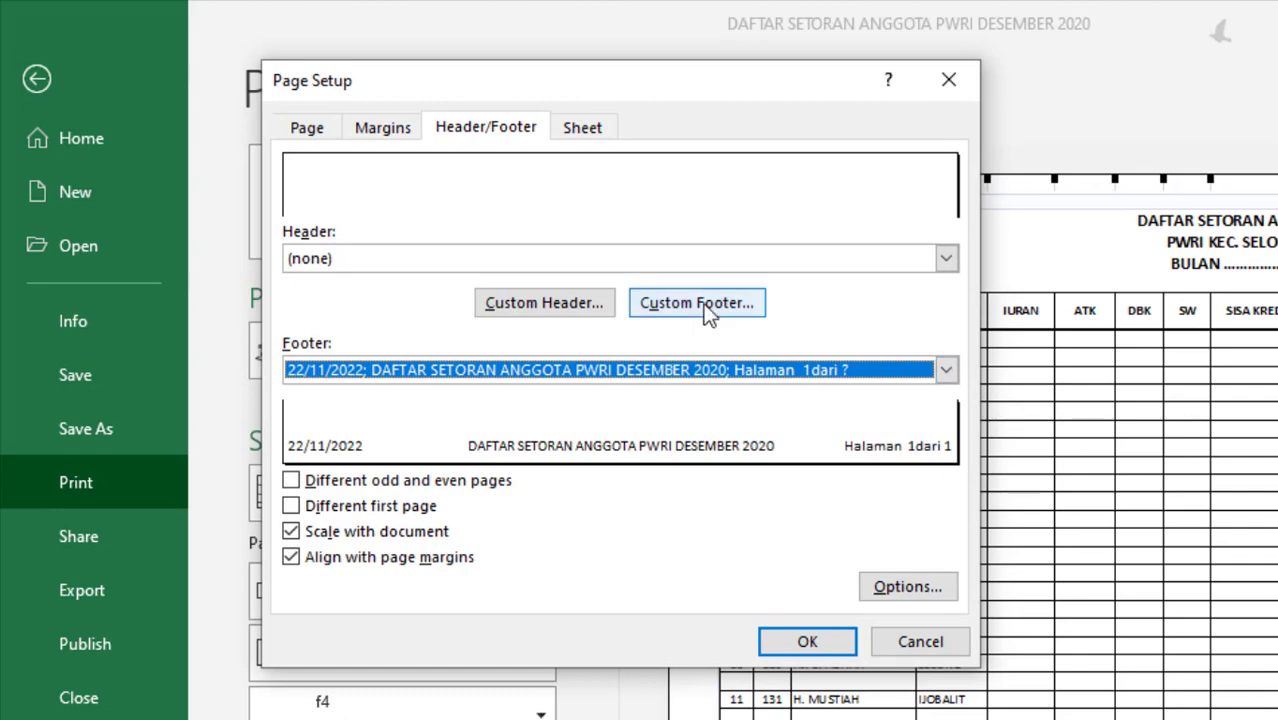
{"action": "left_click", "coordinate": [695, 302]}
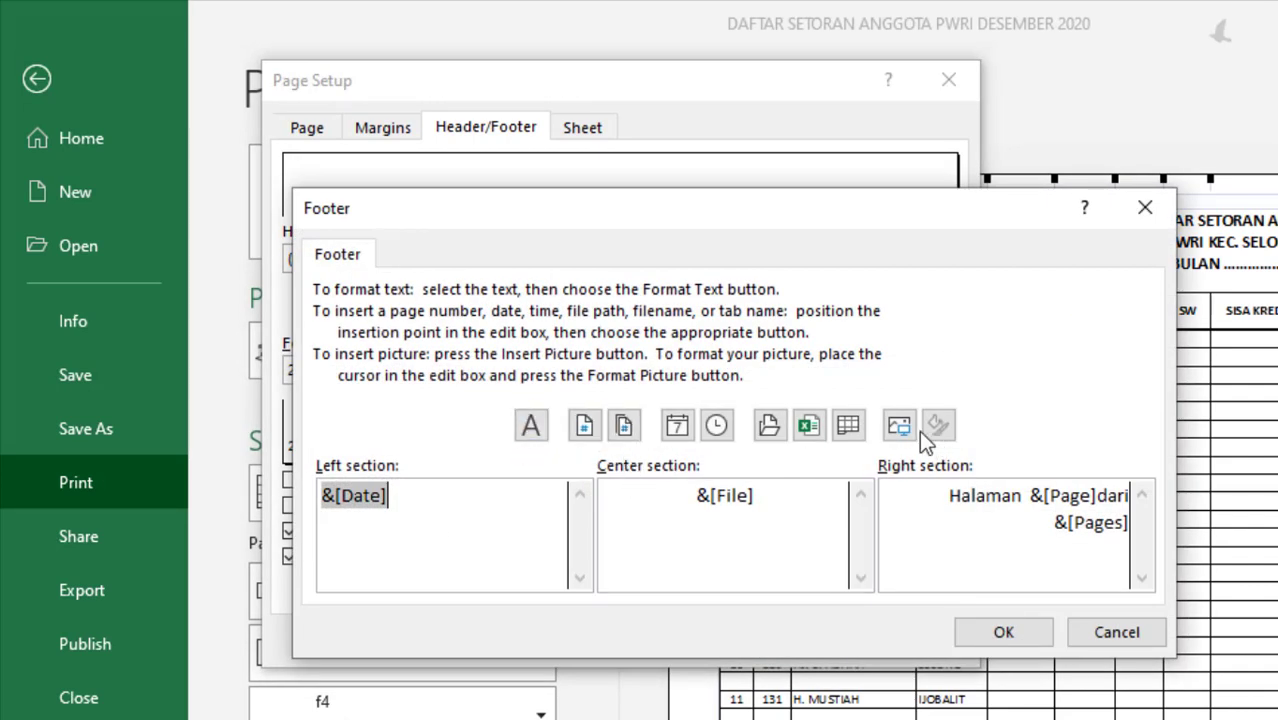
{"action": "left_click", "coordinate": [1004, 634]}
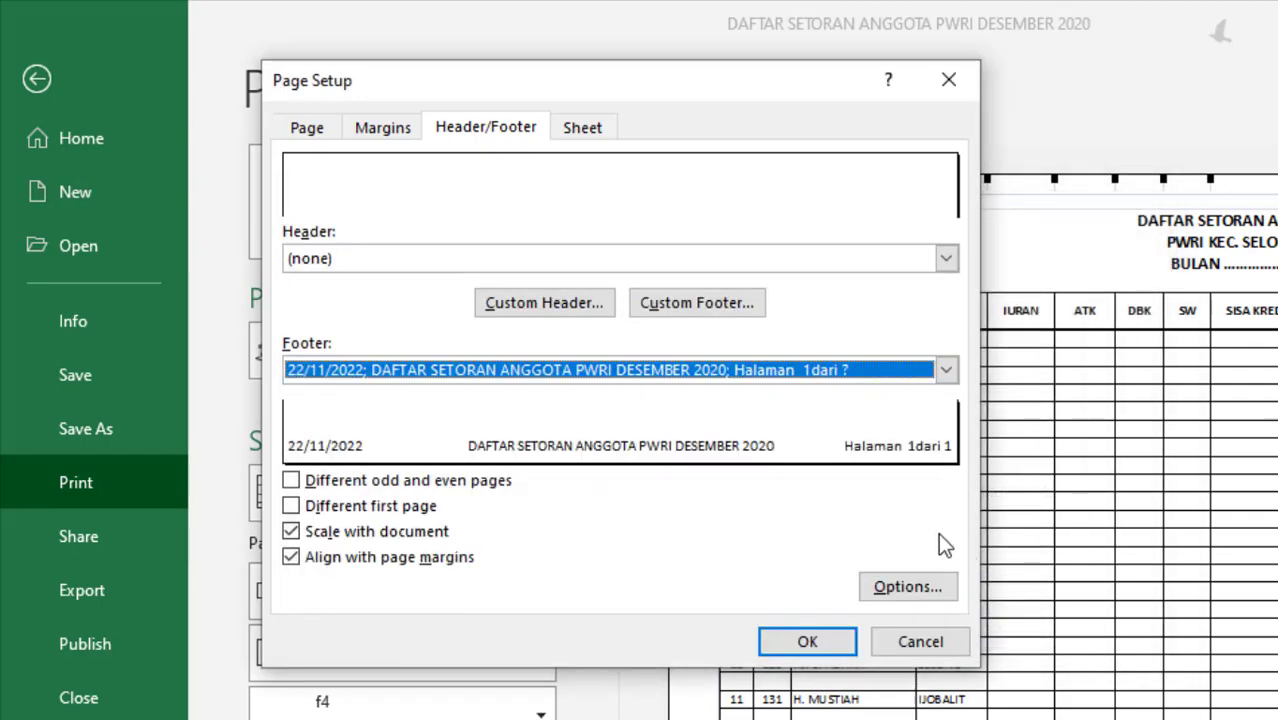
- Apply the Page Setup and step the print preview forward to page 4 of 7
{"action": "left_click", "coordinate": [800, 641]}
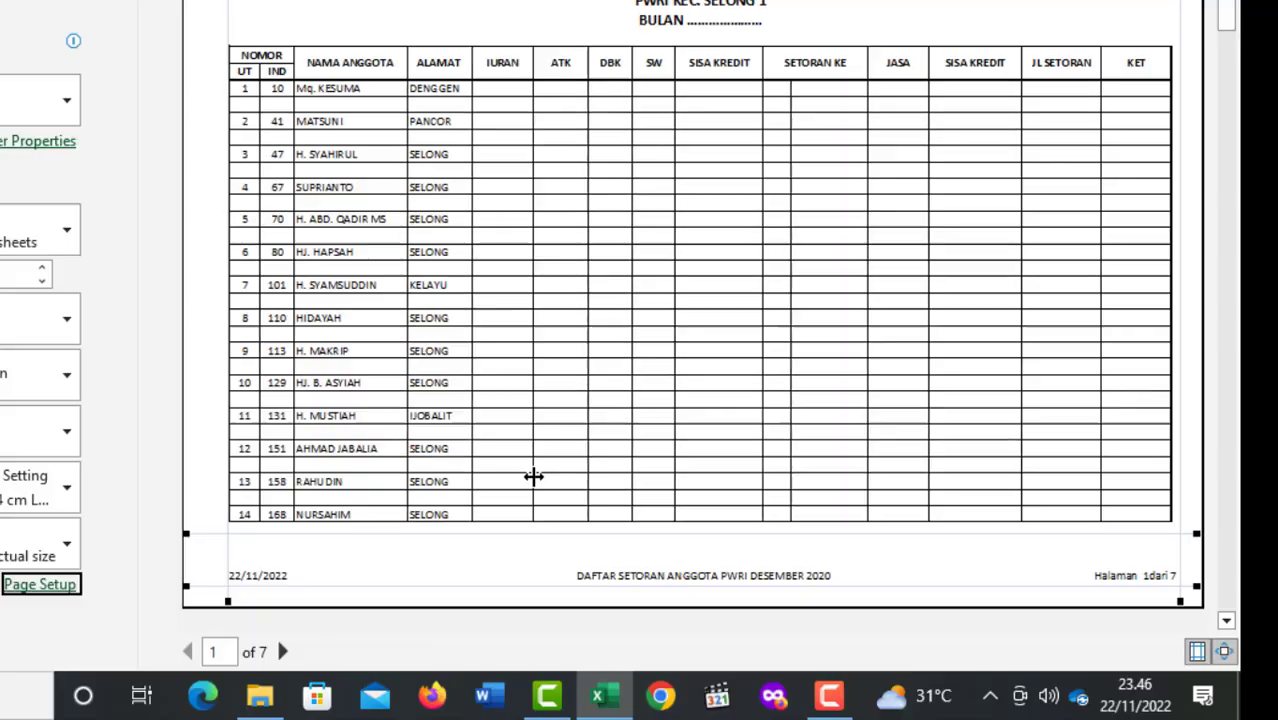
{"action": "left_click", "coordinate": [320, 652]}
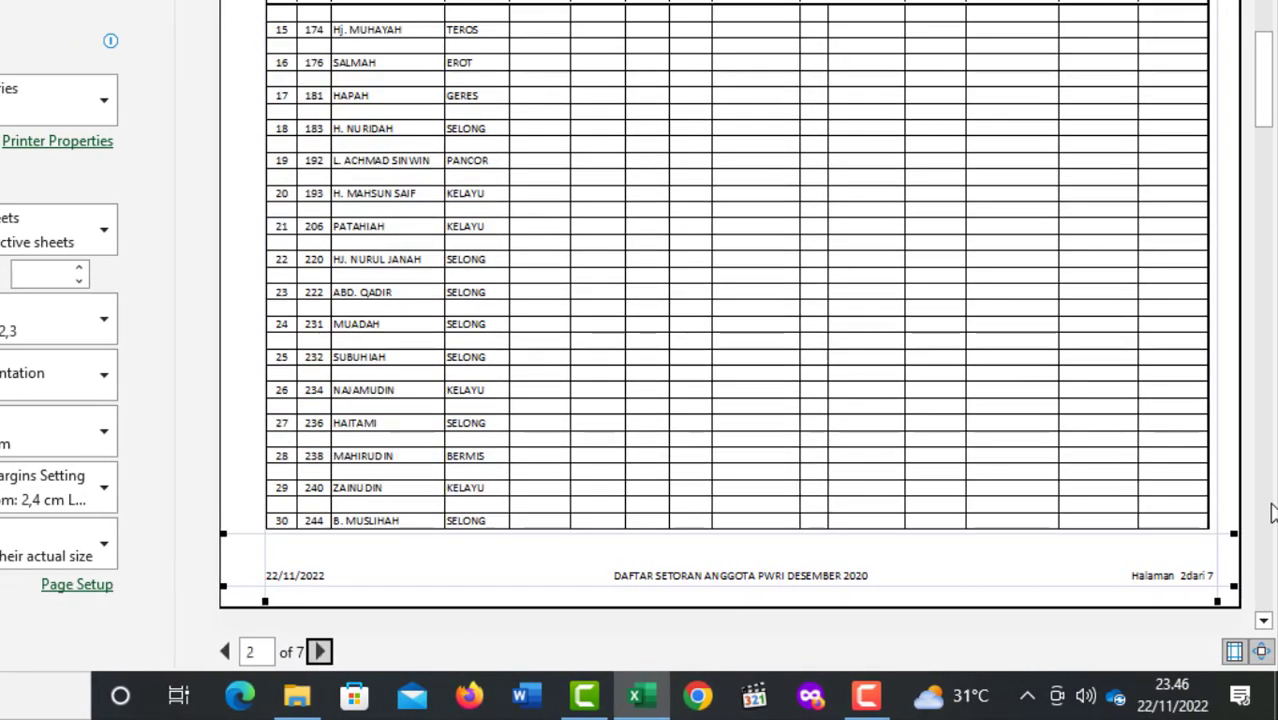
{"action": "left_click", "coordinate": [320, 652]}
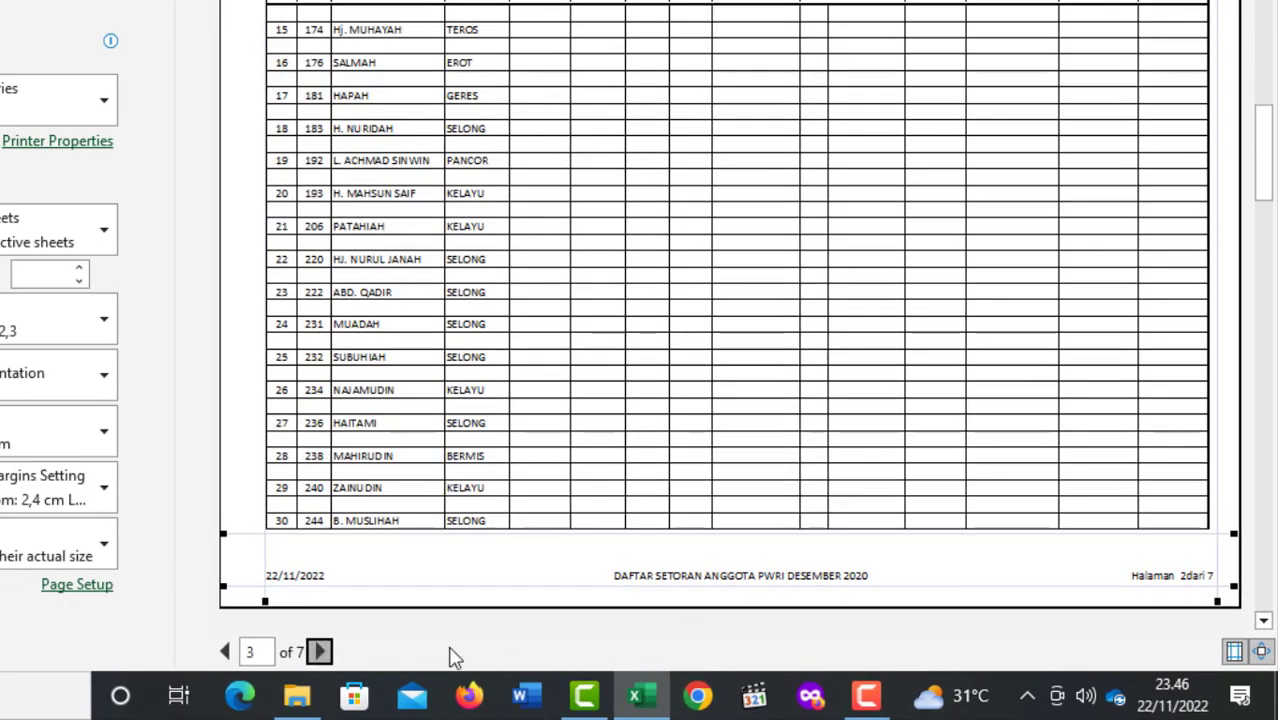
{"action": "left_click", "coordinate": [320, 652]}
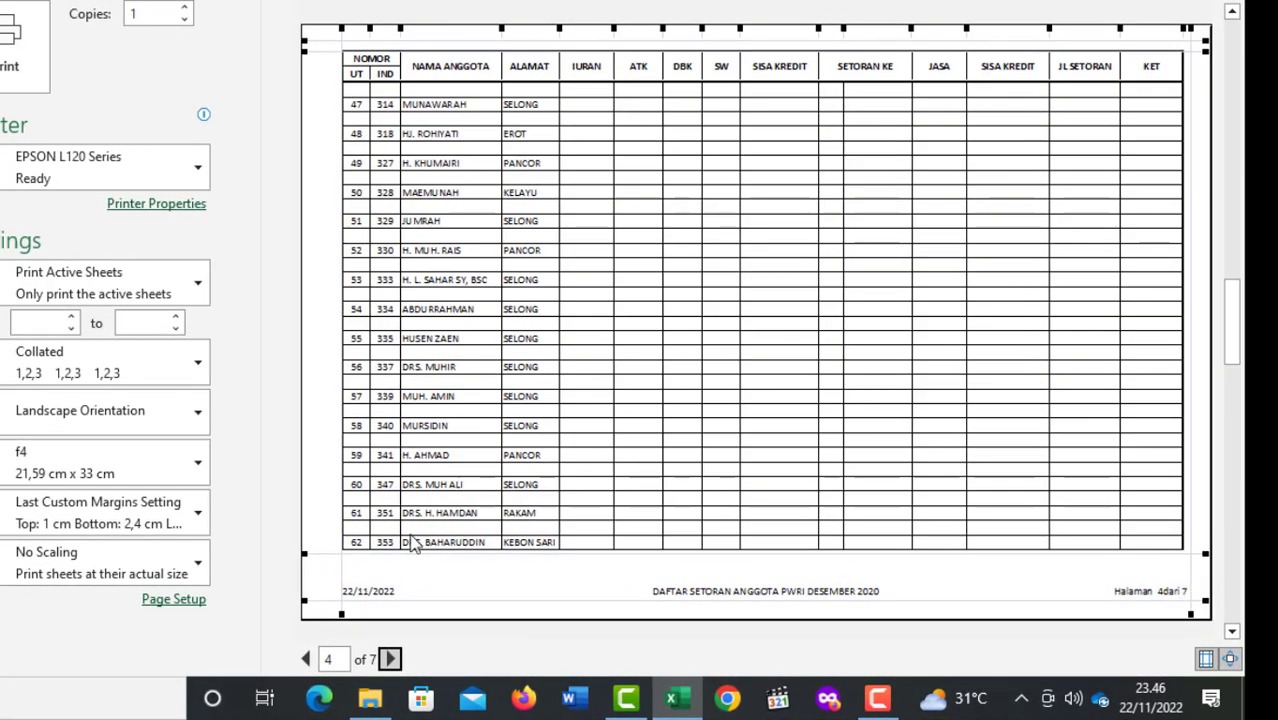
- Add a space after &[Page] so the right footer reads 'Halaman X dari Y', then apply
{"action": "left_click", "coordinate": [188, 603]}
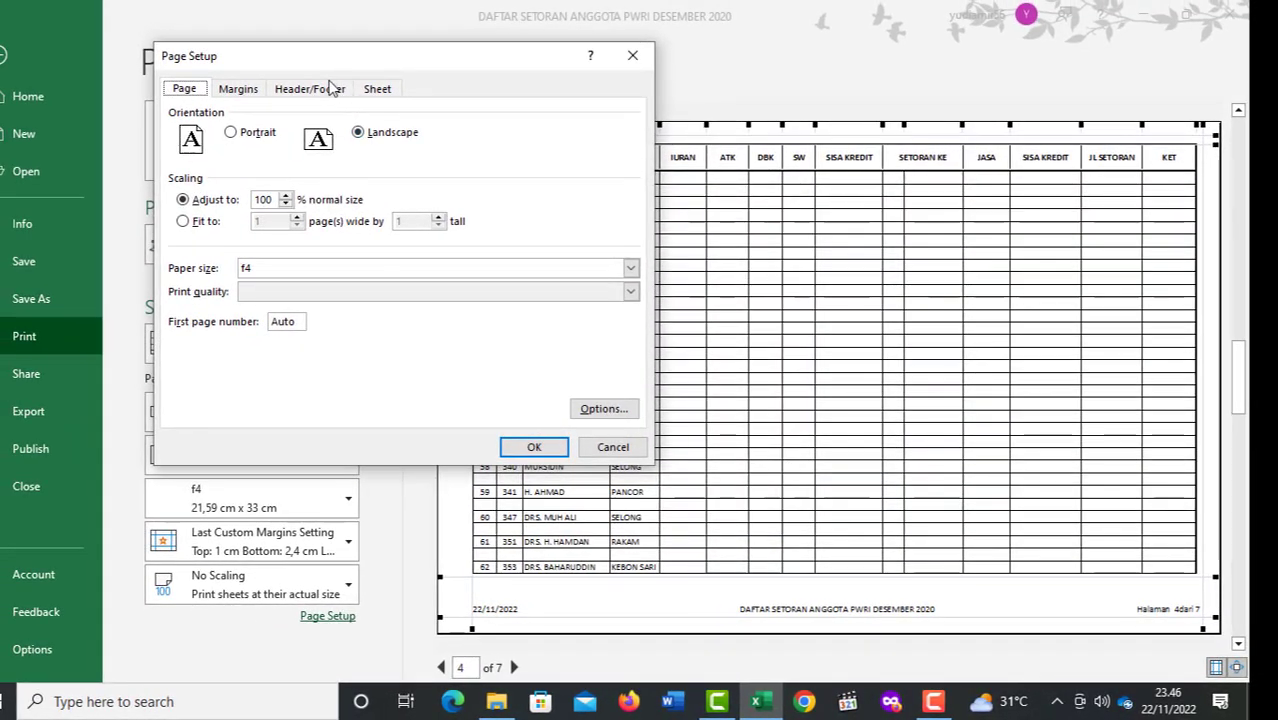
{"action": "left_click", "coordinate": [320, 89]}
{"action": "left_click", "coordinate": [457, 211]}
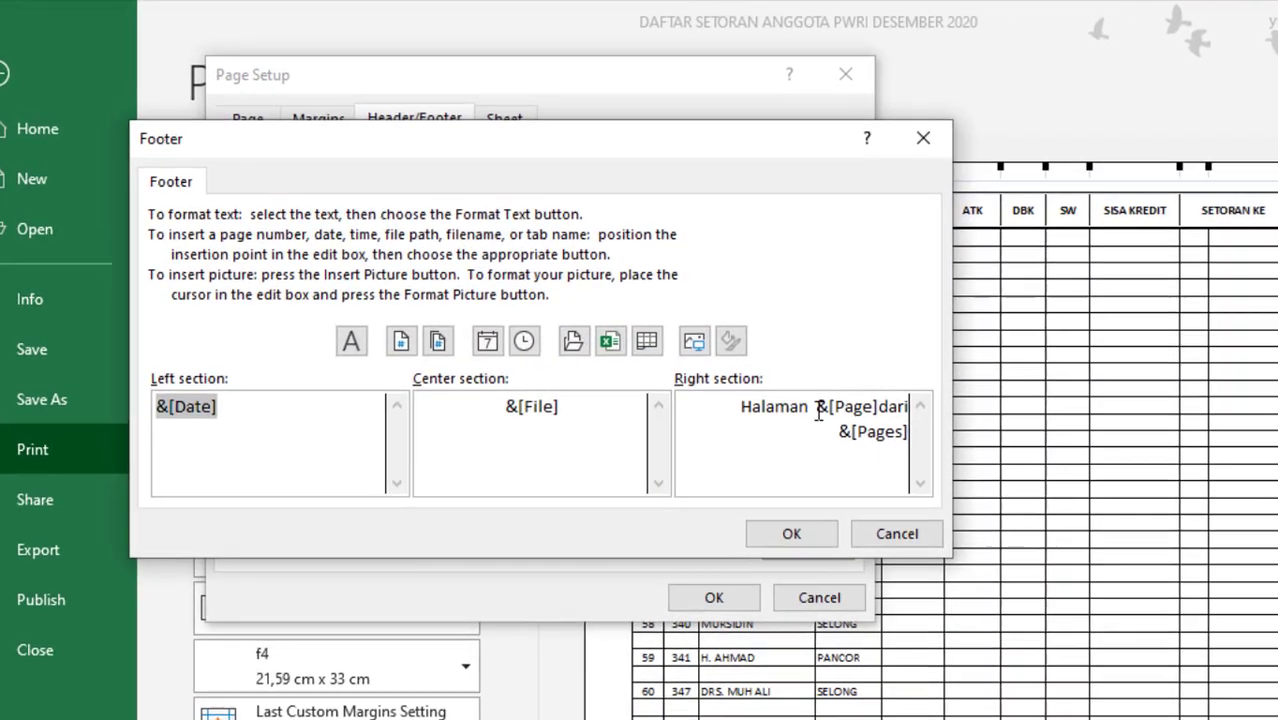
{"action": "left_click", "coordinate": [878, 407]}
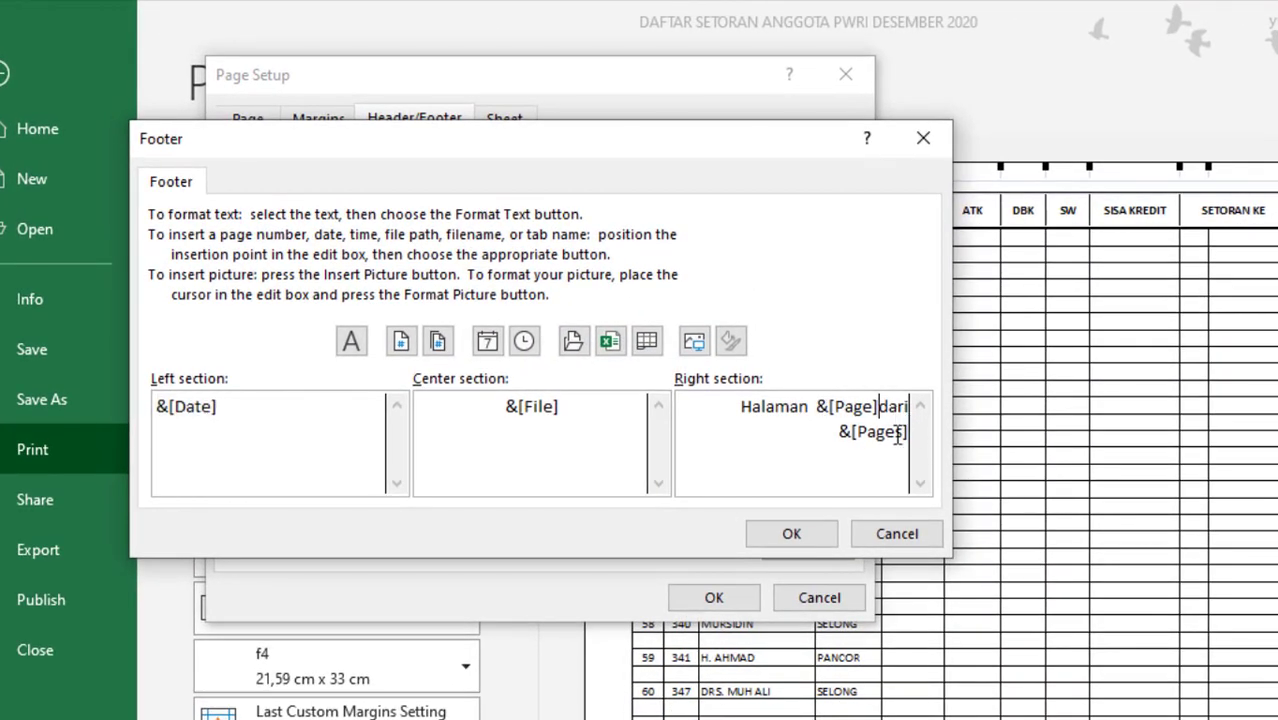
{"action": "left_click", "coordinate": [830, 533]}
{"action": "left_click", "coordinate": [543, 514]}
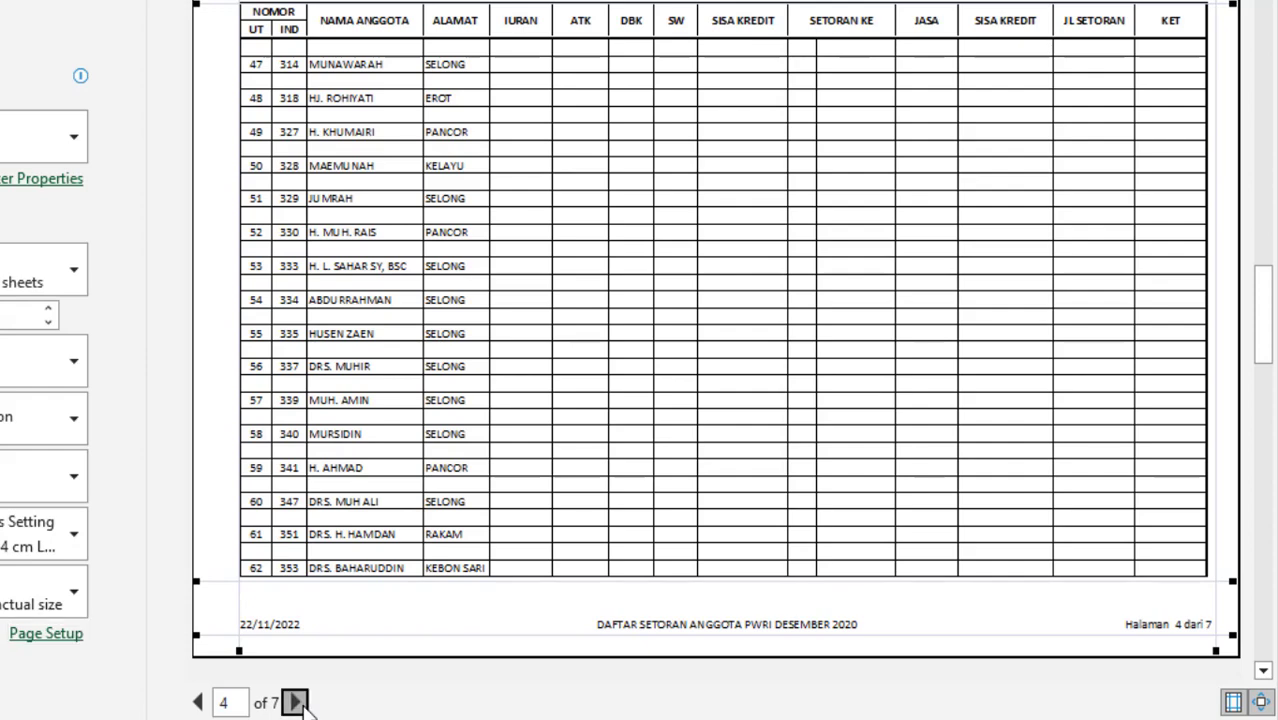
{"action": "left_click", "coordinate": [296, 702]}
- Jump to preview page 7 and print the seven-page table
{"action": "double_click", "coordinate": [296, 702]}
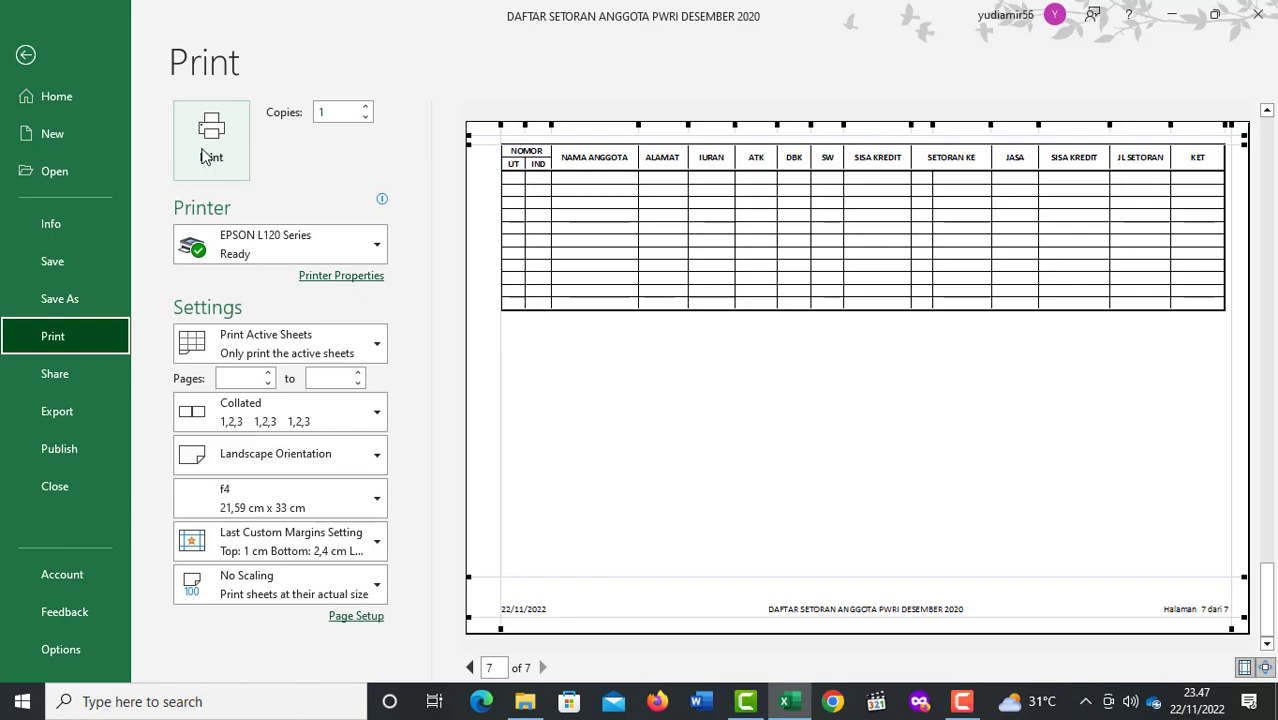
{"action": "left_click", "coordinate": [207, 150]}
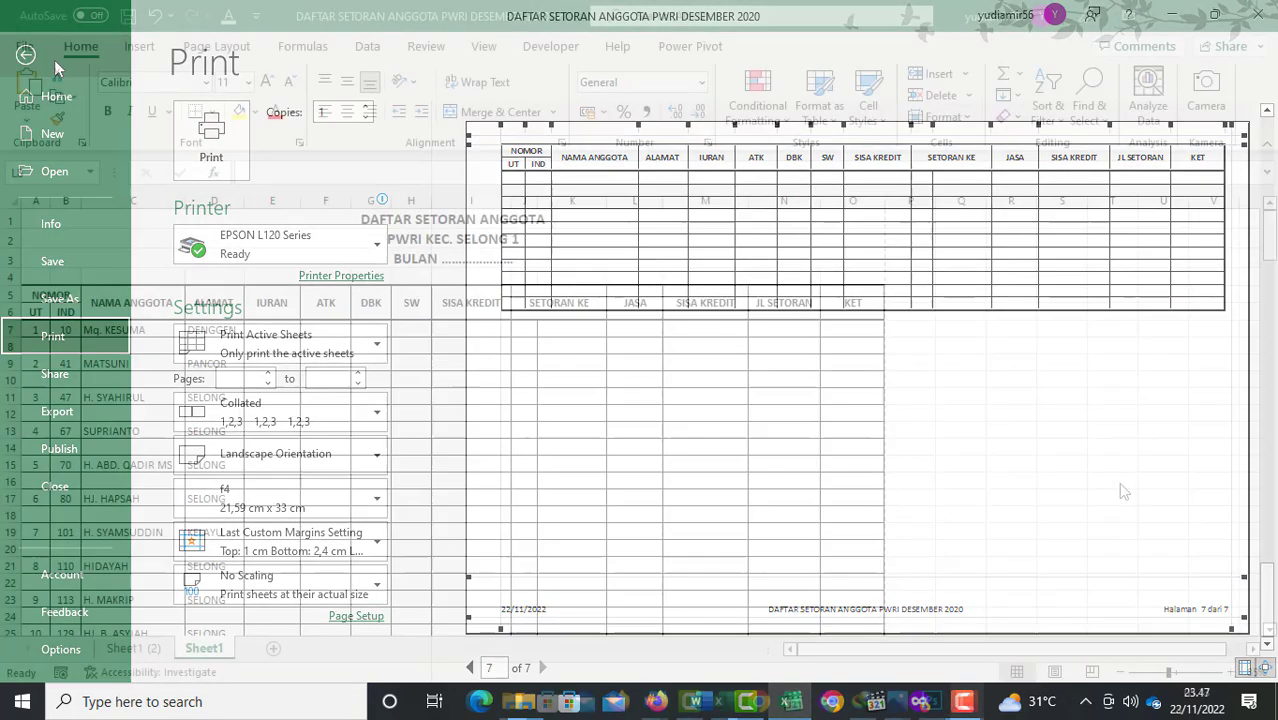